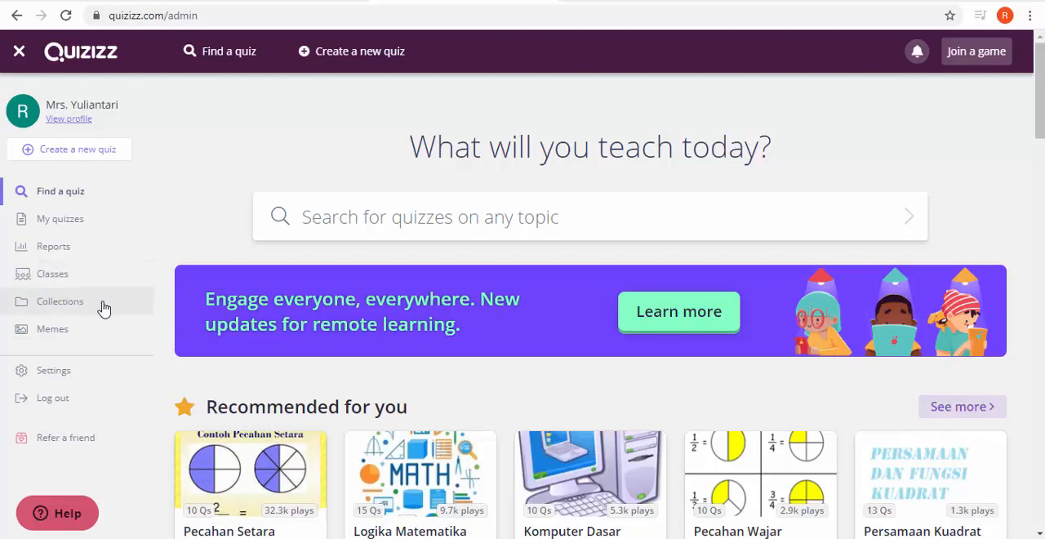
Step: View the Collections page and the Memes page
click(78, 309)
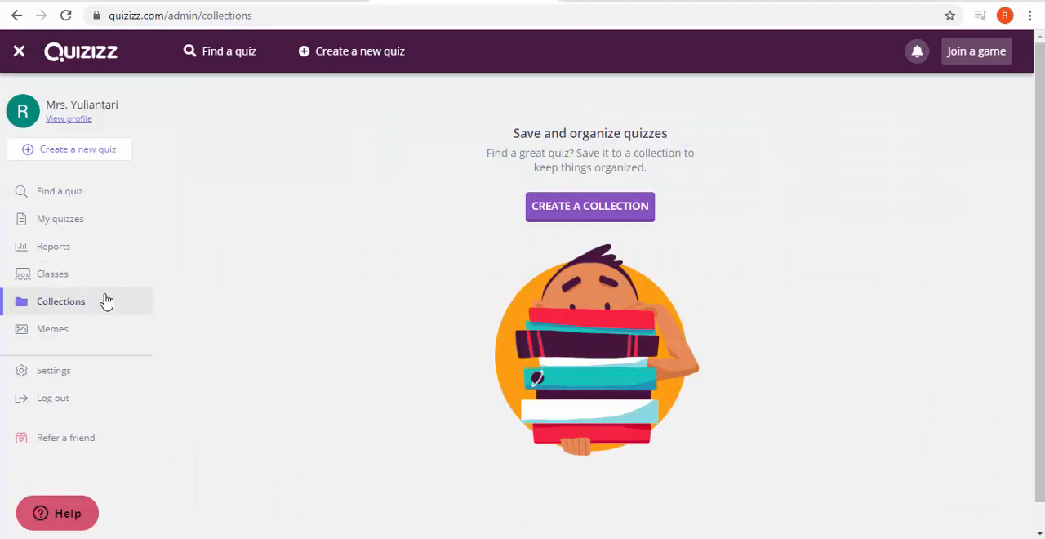
click(57, 337)
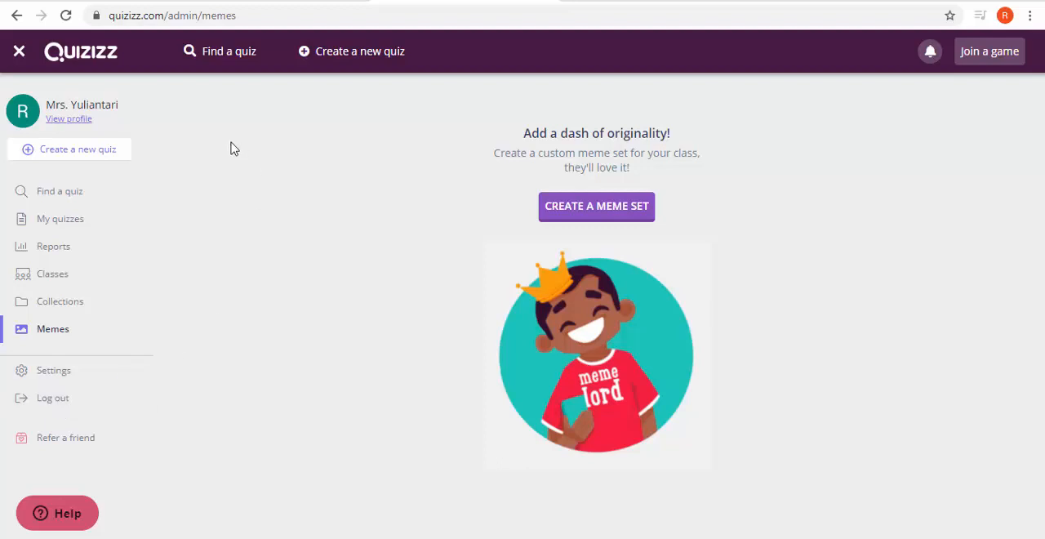
Step: Create a new quiz named "Matematika" with Mathematics as its subject
click(88, 154)
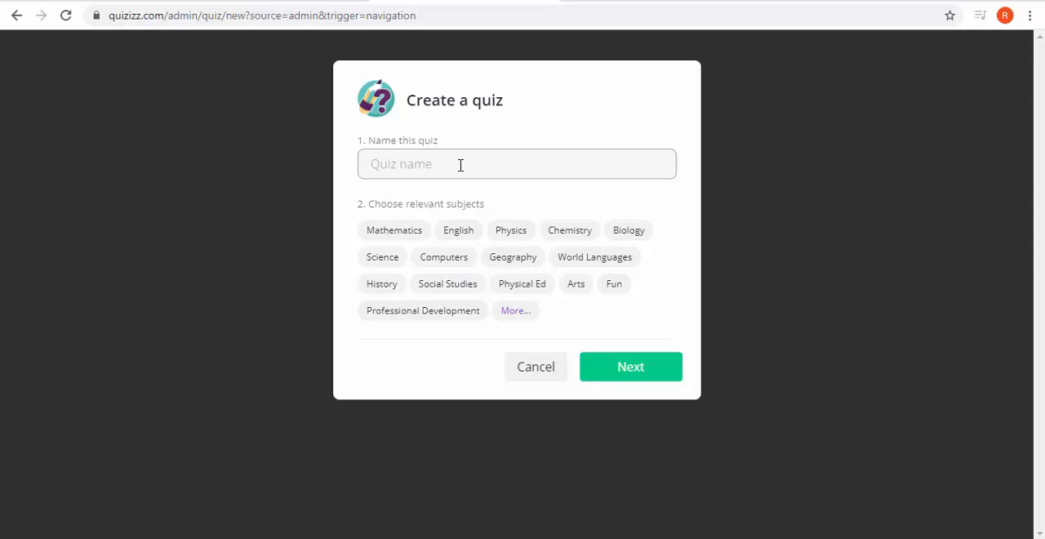
text(m)
key(BackSpace)
text(Matematika)
click(476, 235)
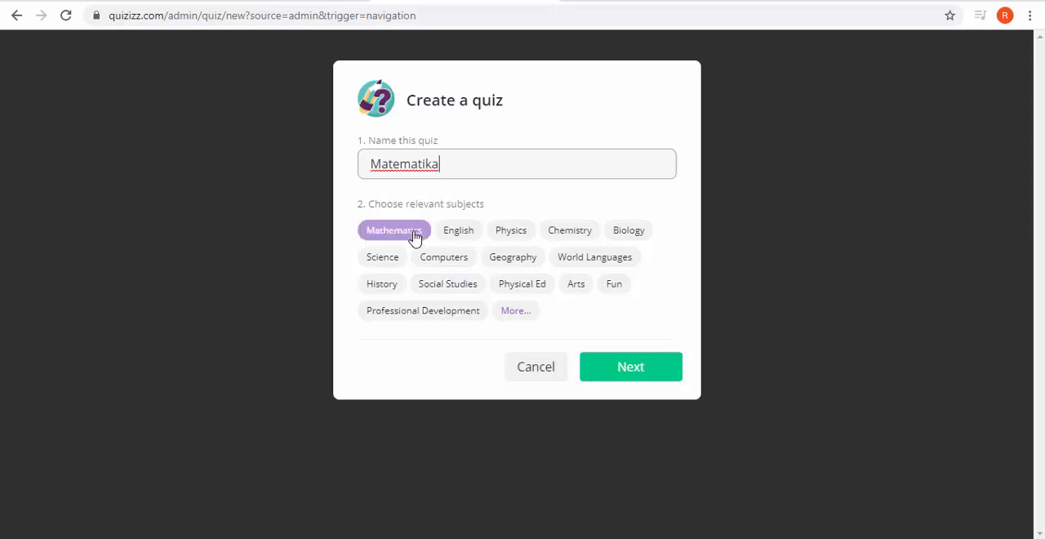
click(459, 233)
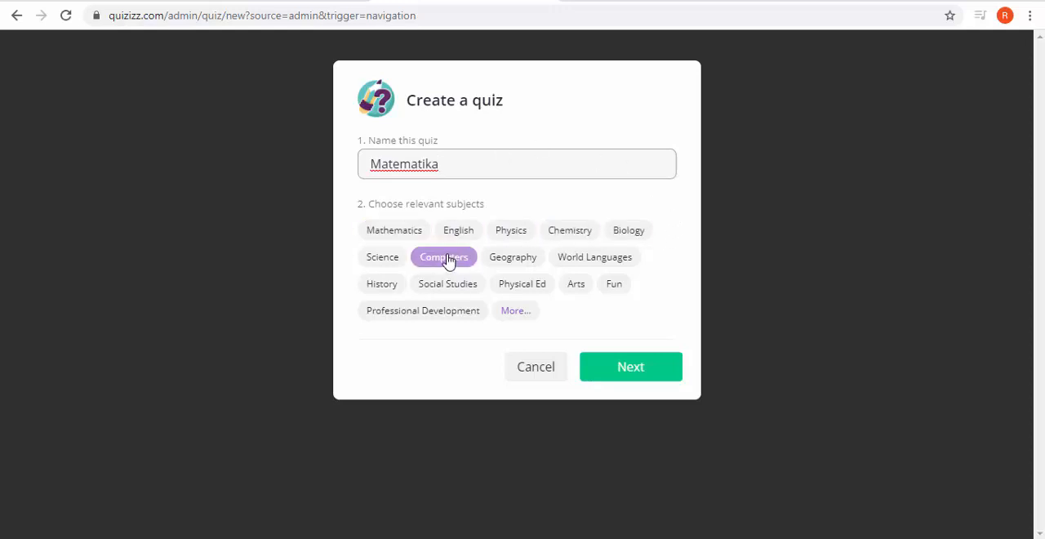
click(394, 233)
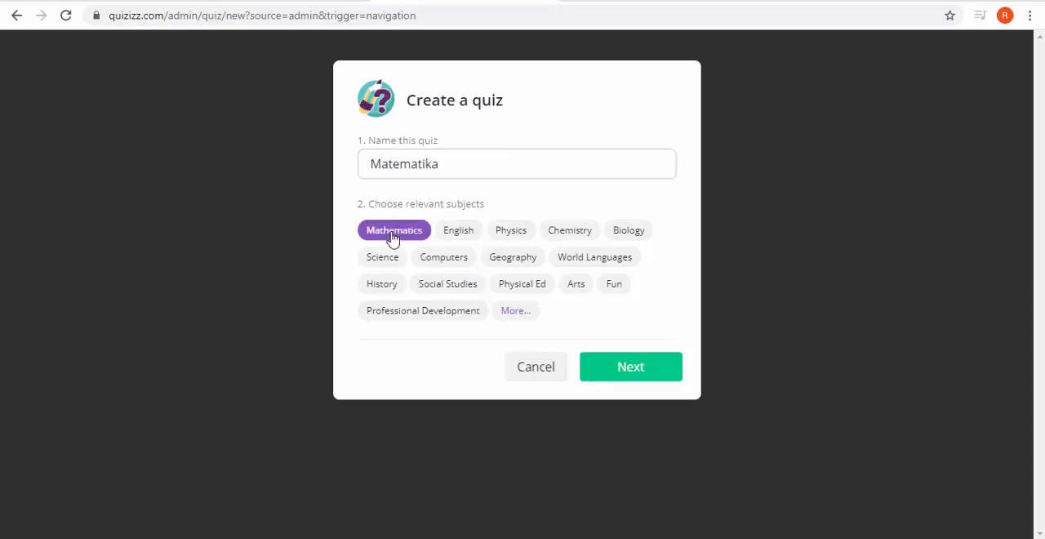
click(634, 380)
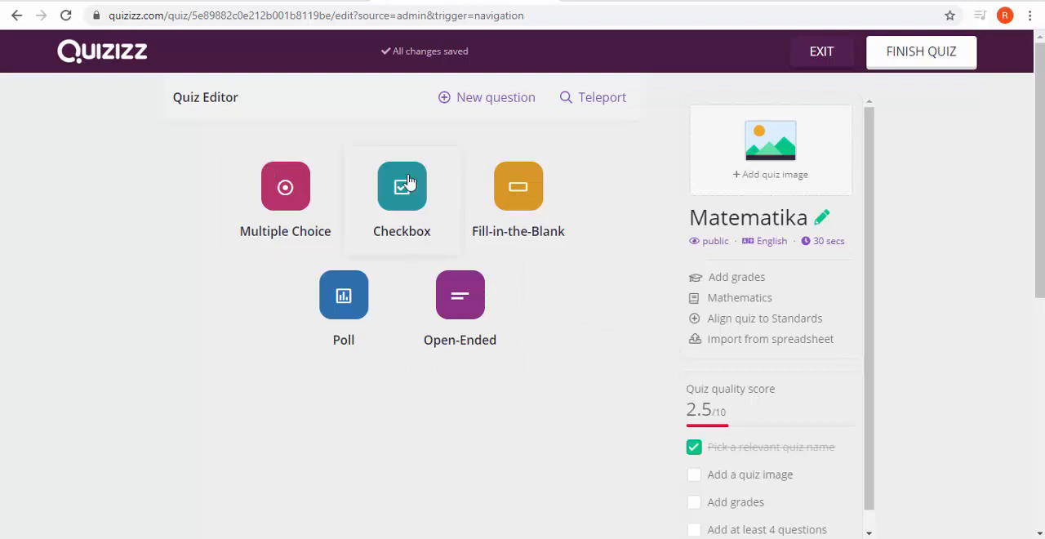
Step: Start a Multiple Choice question, add a fifth answer option and try to save it without any text
click(290, 190)
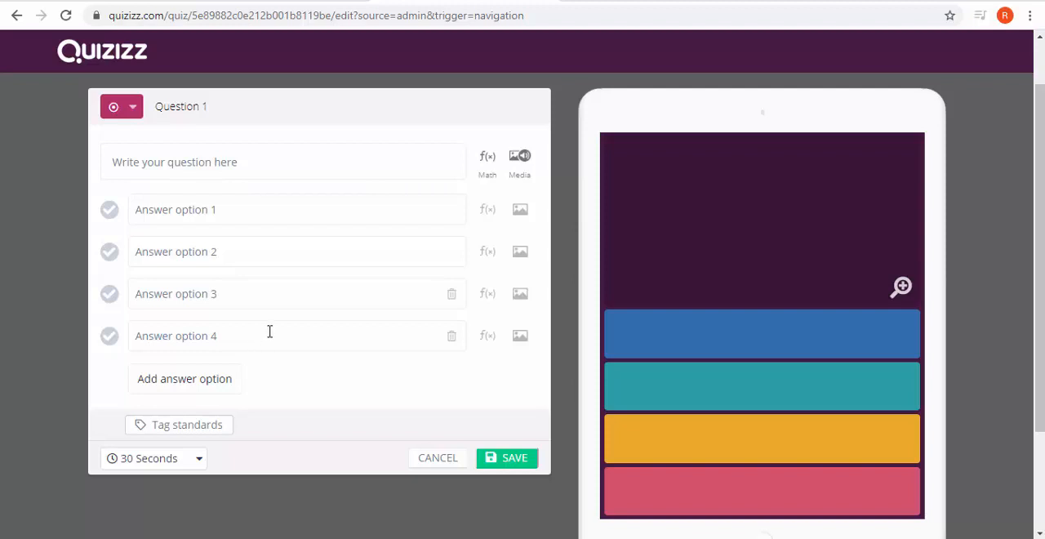
click(215, 384)
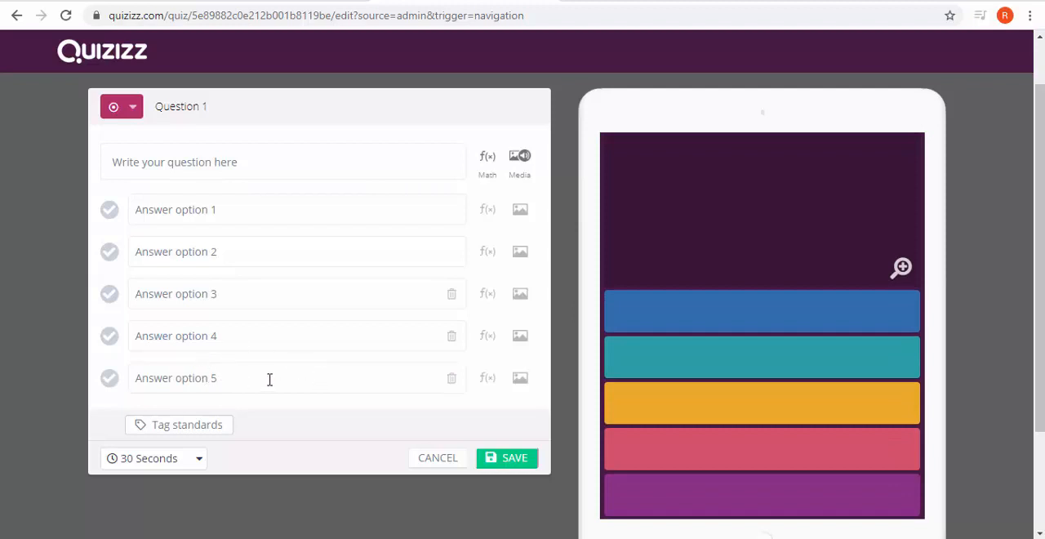
click(514, 459)
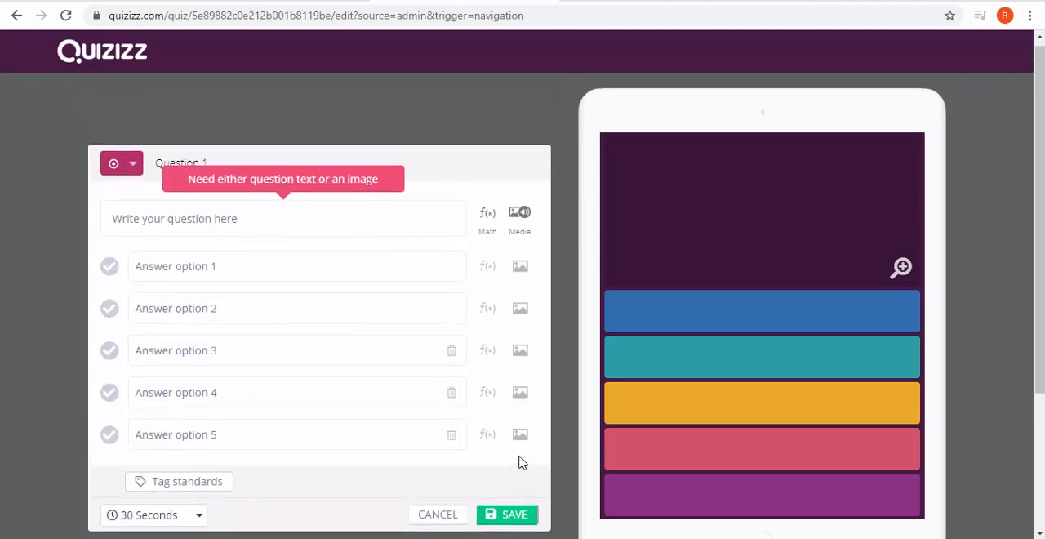
Step: Enter "2+2= ...." as the text of Question 1
click(349, 221)
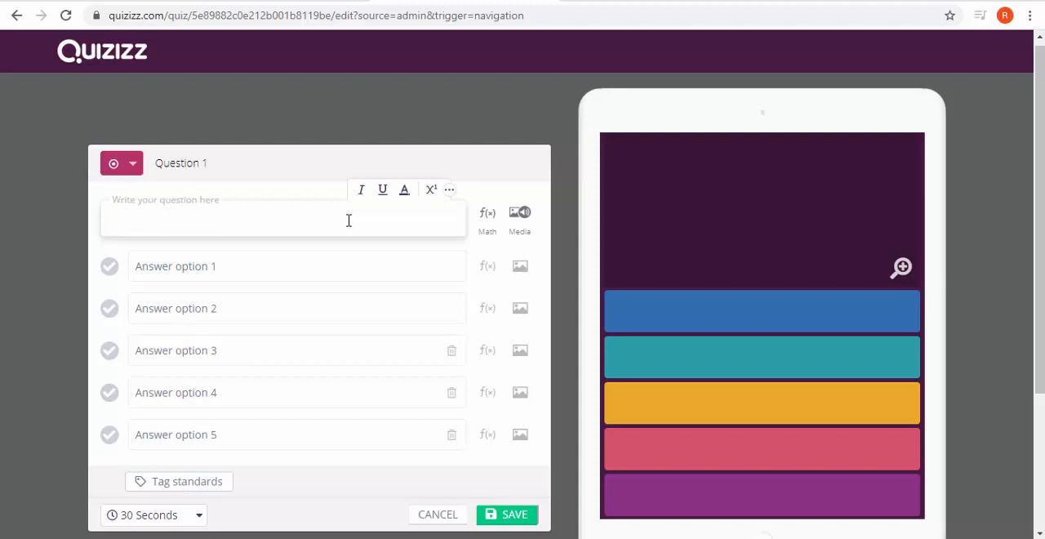
text(2=)
key(BackSpace)
text(+2= ....)
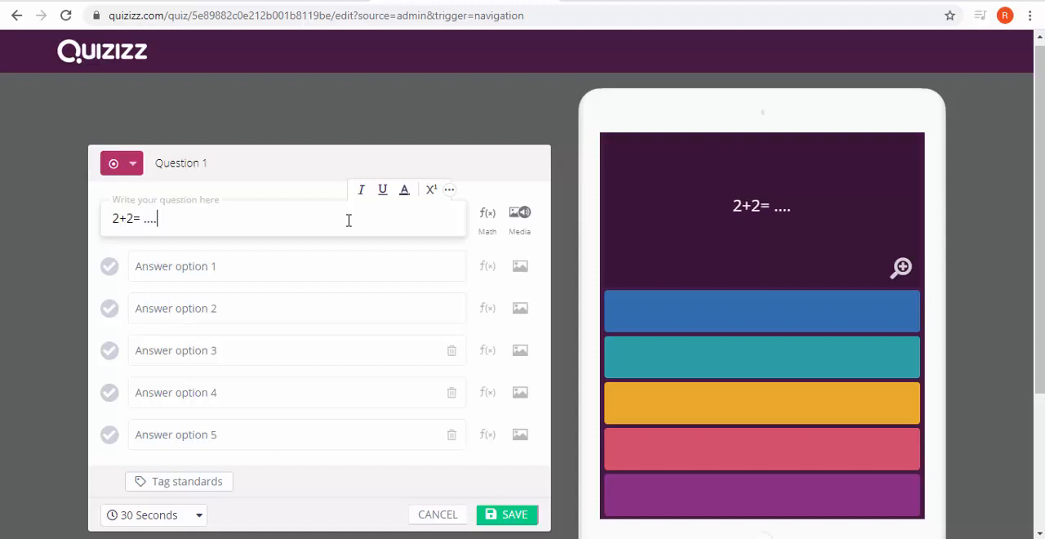
Step: Fill the five answer options of Question 1 with 1, 2, 3, 4 and 5 in order
click(291, 270)
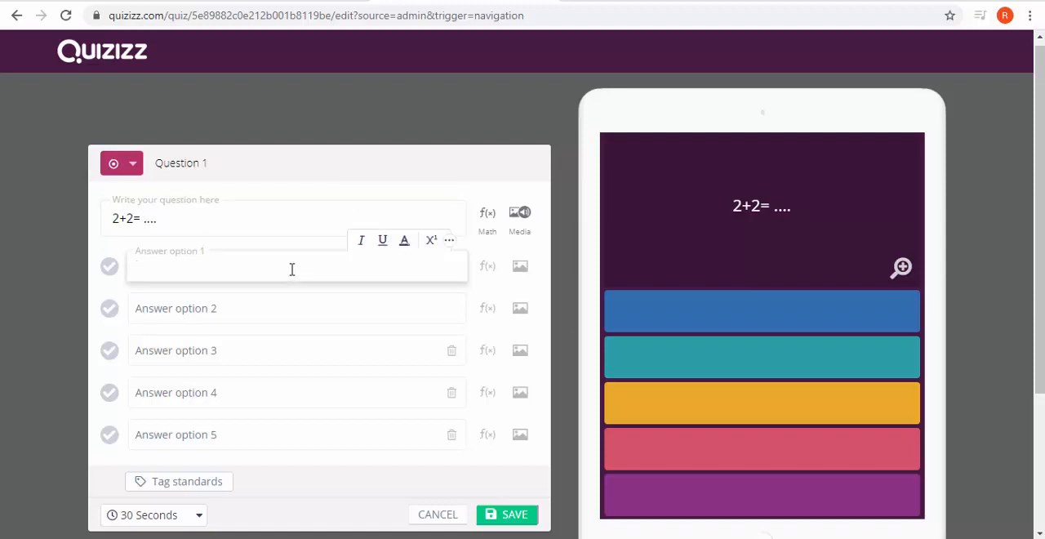
text(1)
key(Tab)
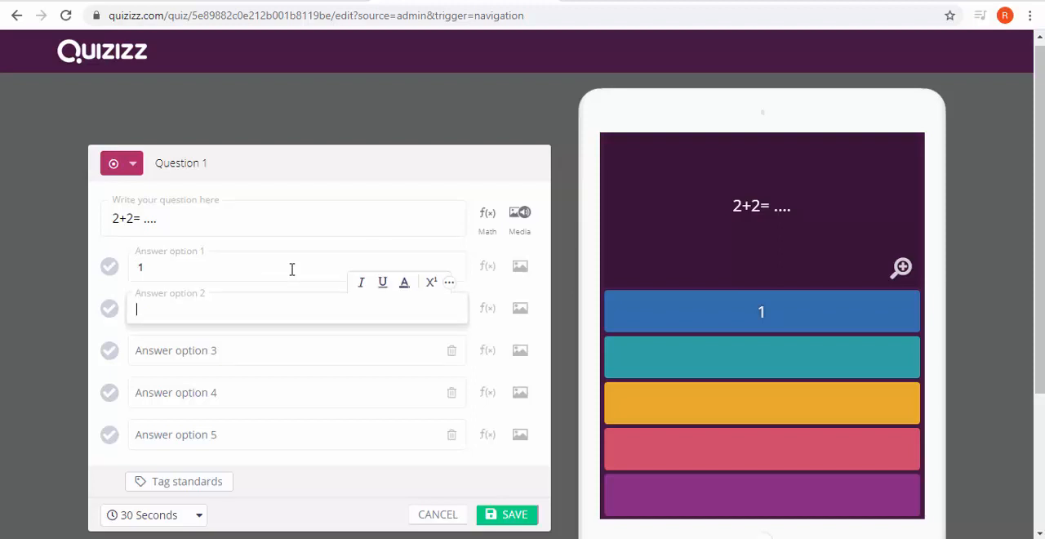
text(2)
key(Tab)
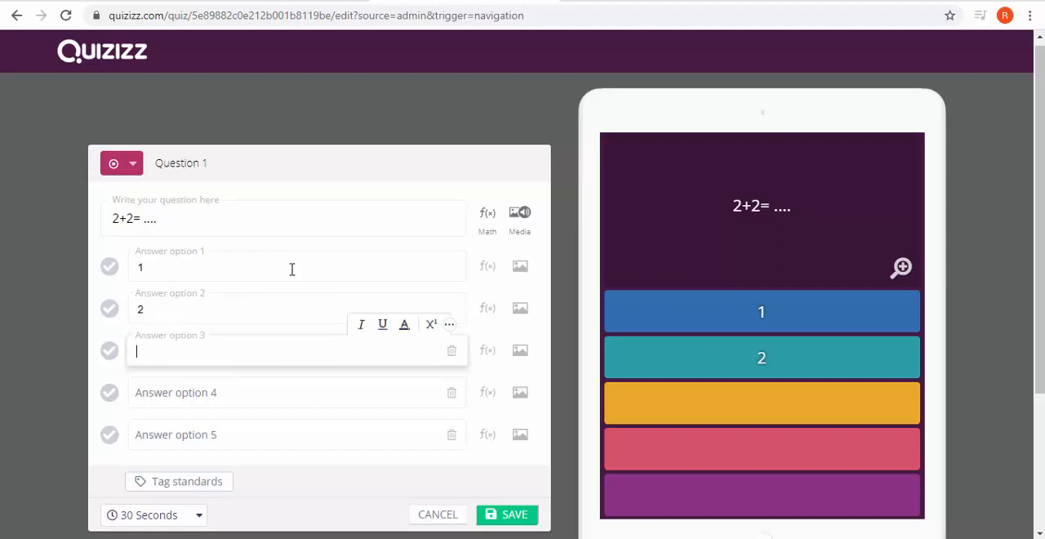
text(3)
key(Tab)
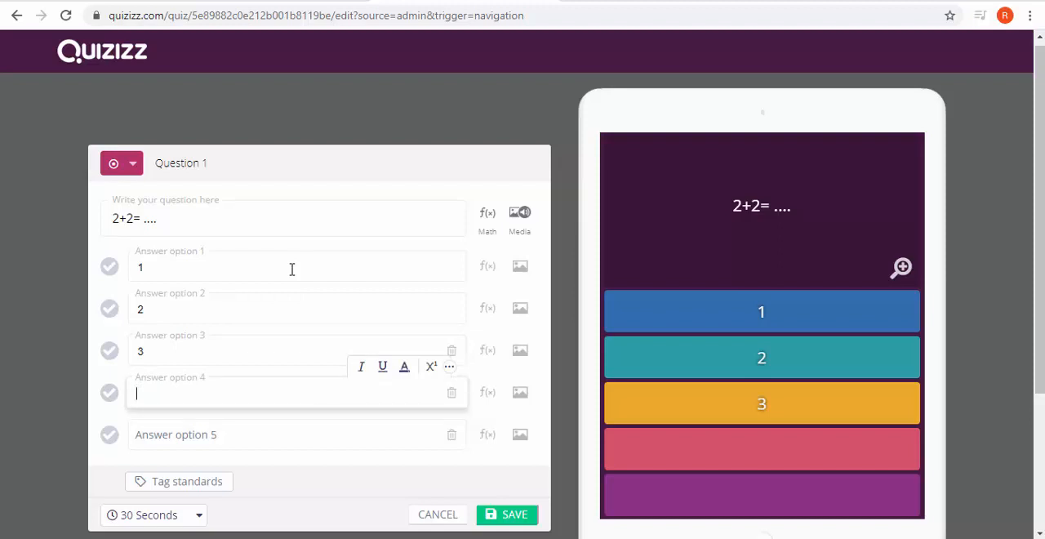
text(4)
key(Tab)
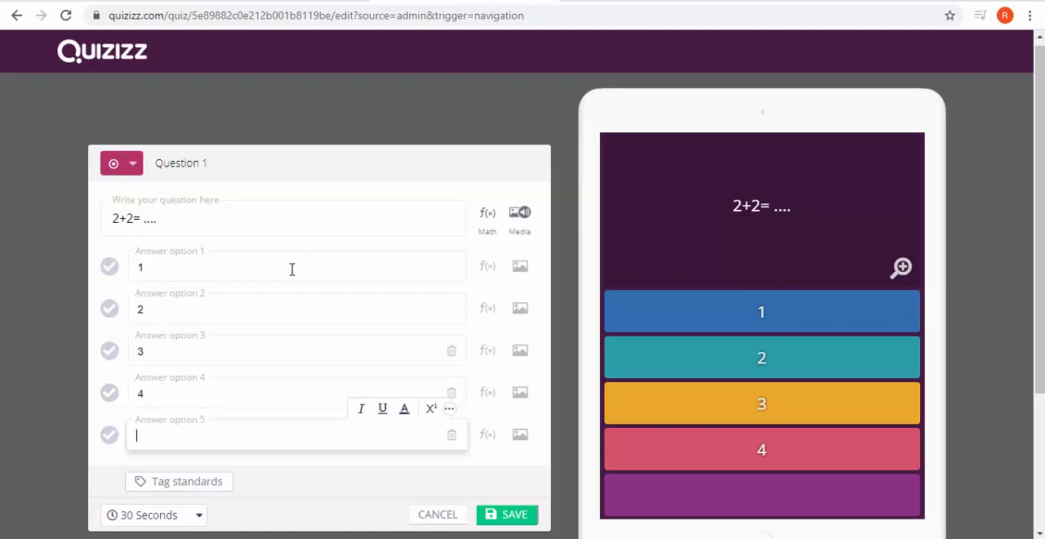
text(5)
Step: Mark answer option 4 as the correct answer and save the question
click(507, 518)
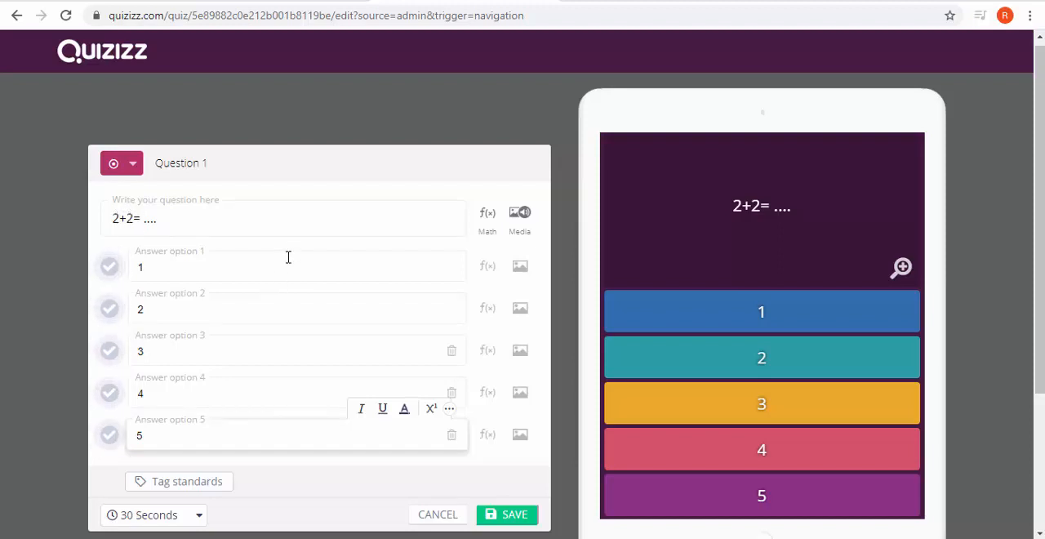
click(109, 400)
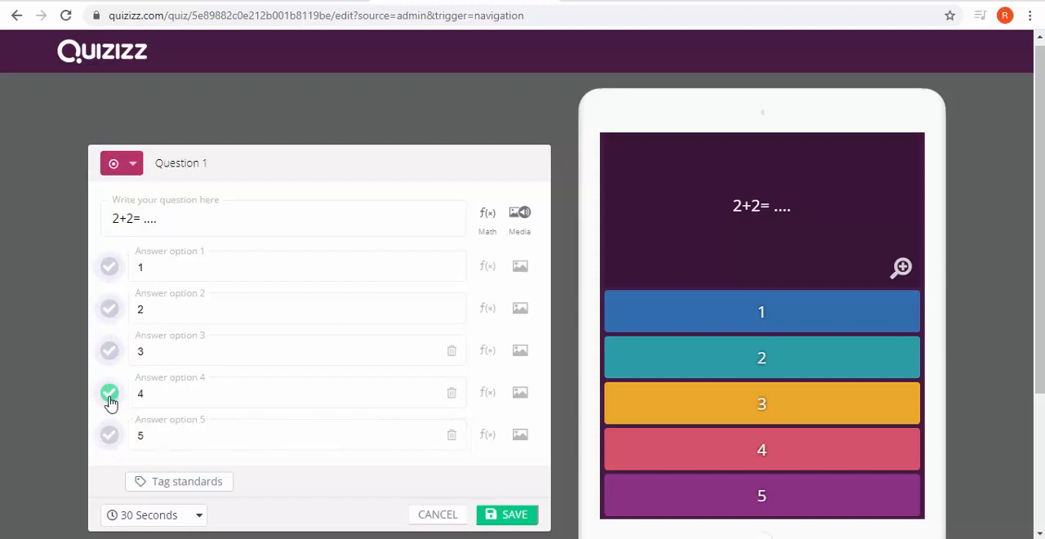
click(506, 518)
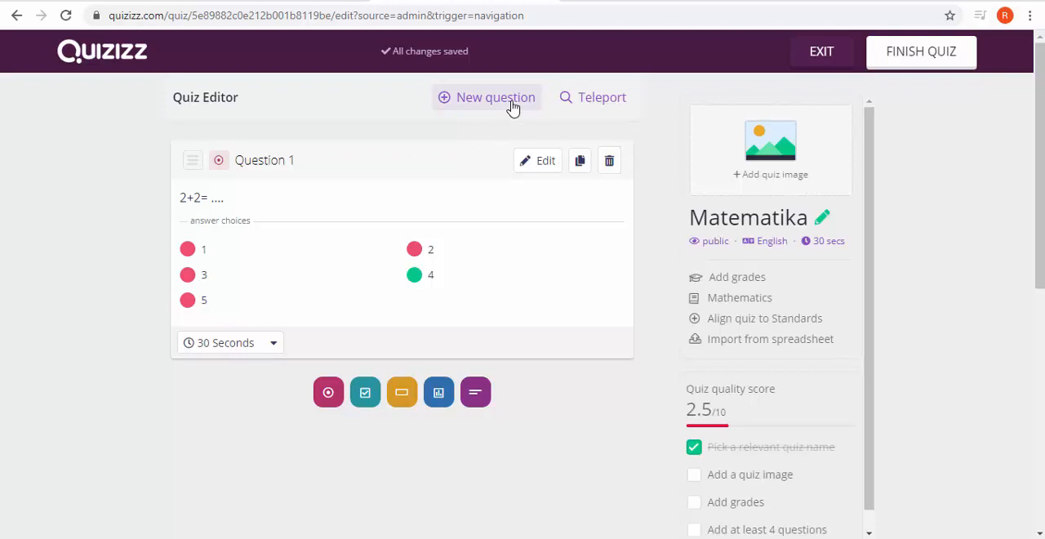
Step: Open Teleport and browse the public Matematika quizzes, comparing the questions of the first two quizzes in the list
click(606, 99)
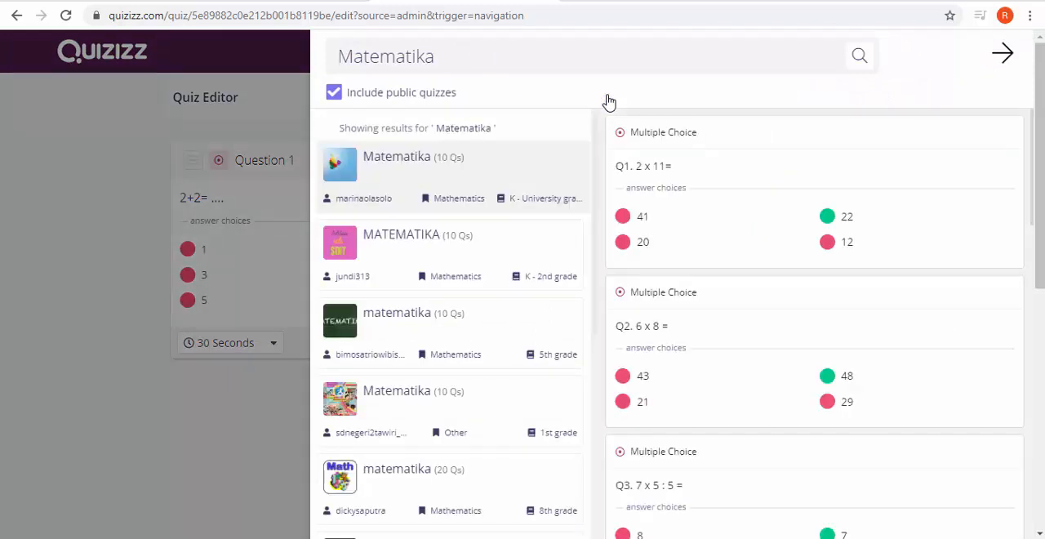
mouse_move(636, 167)
scroll(499, 359, down, 2)
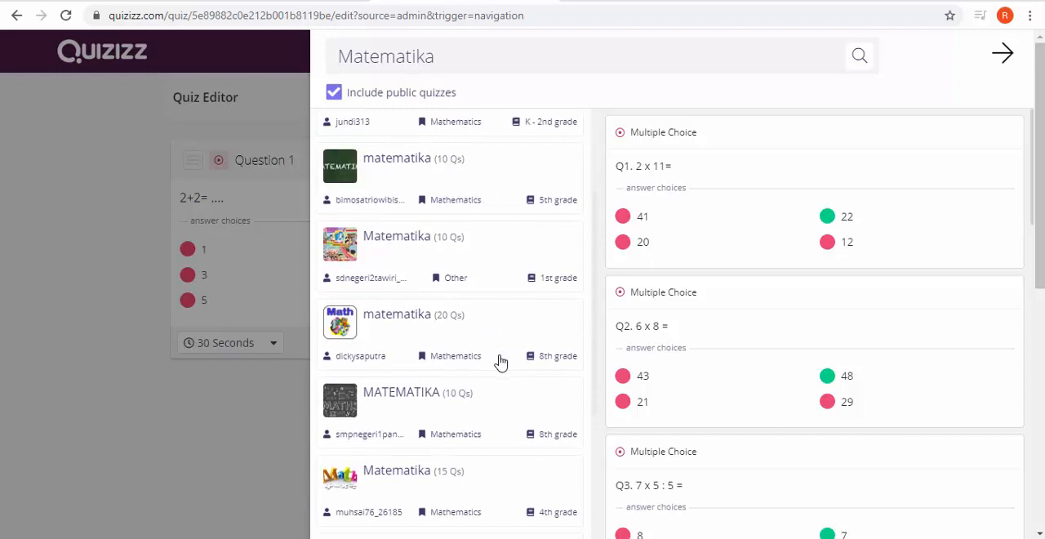
scroll(500, 359, down, 4)
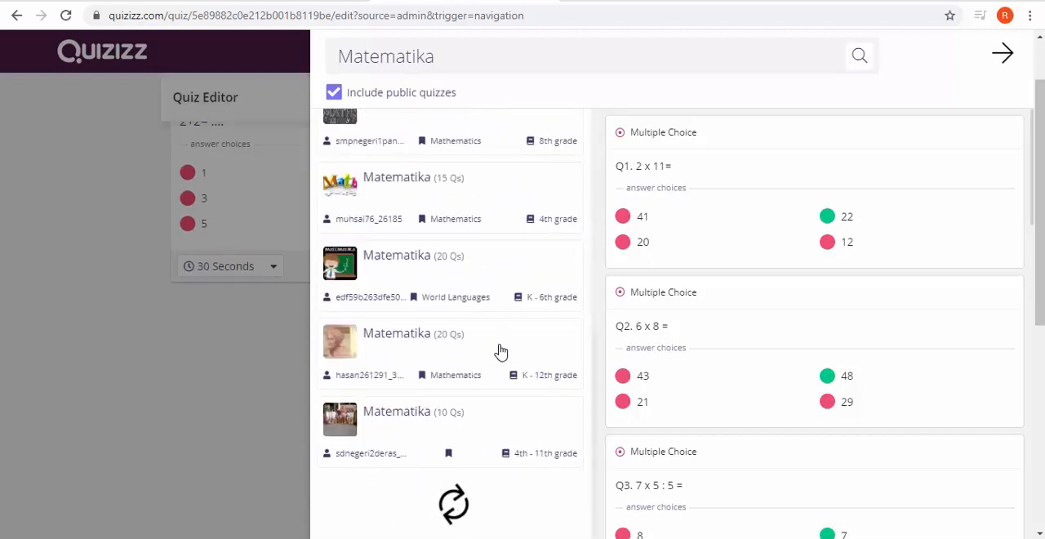
scroll(488, 282, up, 2)
scroll(487, 282, up, 4)
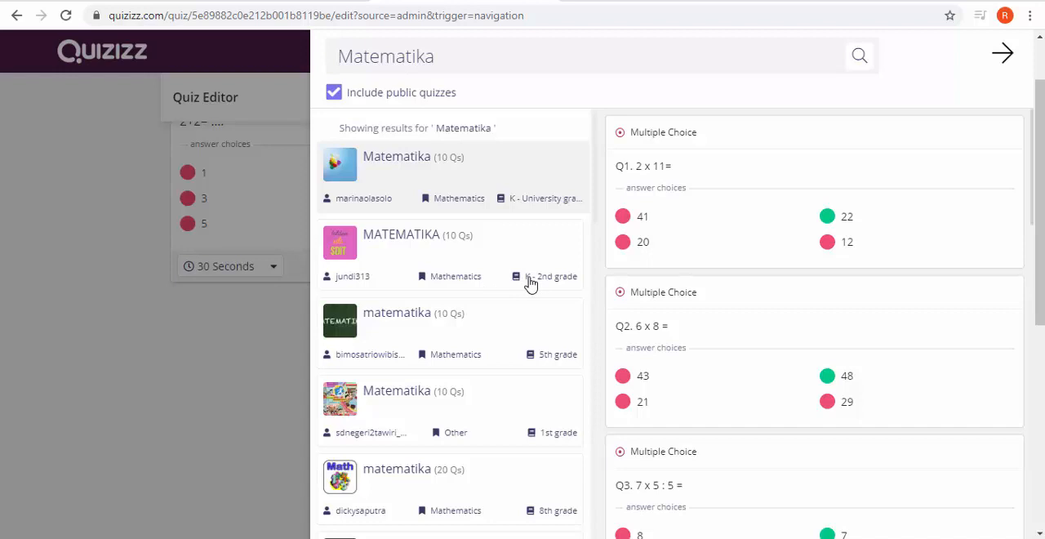
mouse_move(752, 343)
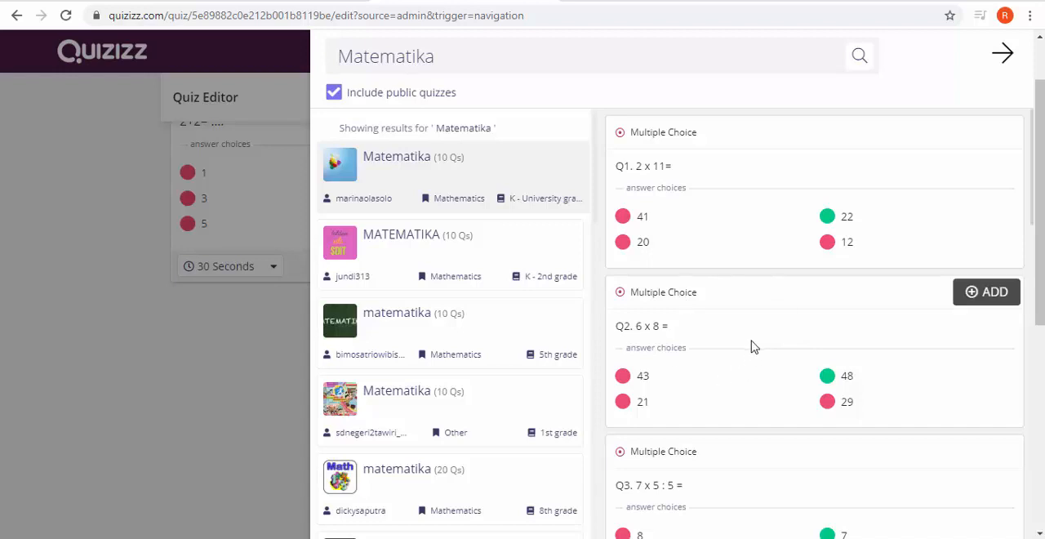
click(444, 246)
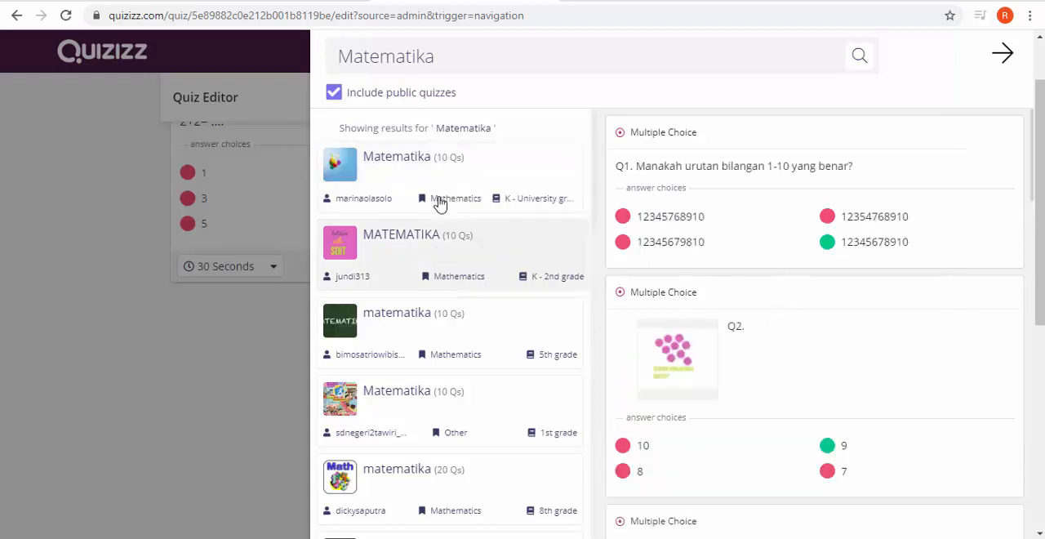
click(417, 188)
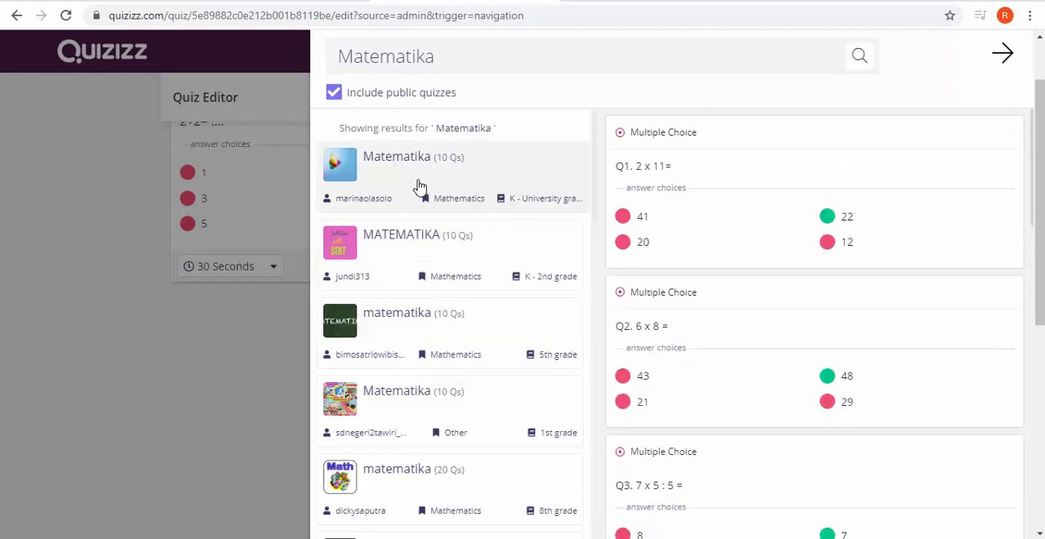
click(402, 238)
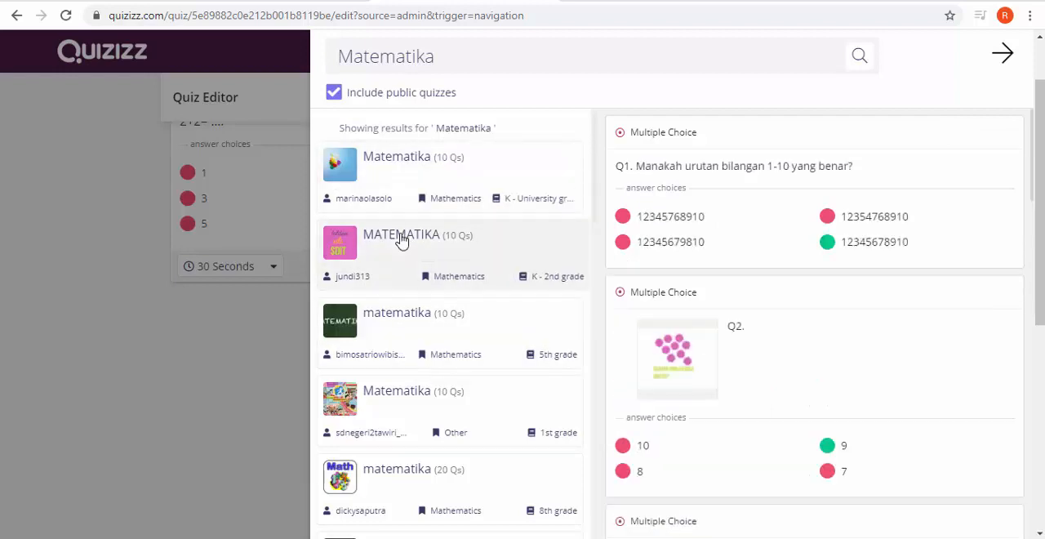
click(397, 180)
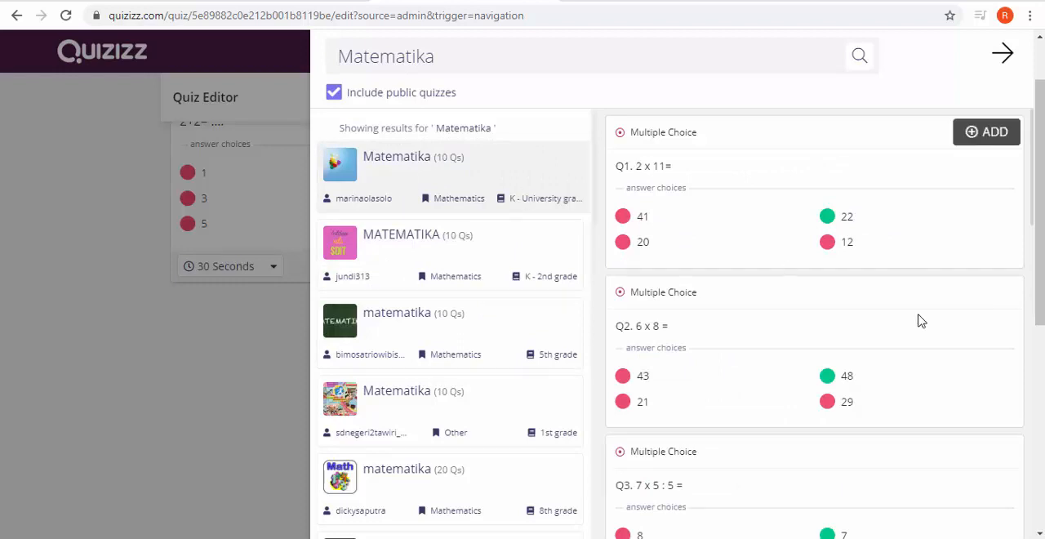
Step: Teleport the question "5 + 7 + 12 =" from the first Matematika quiz into this quiz and return to the editor to review it
scroll(793, 292, down, 2)
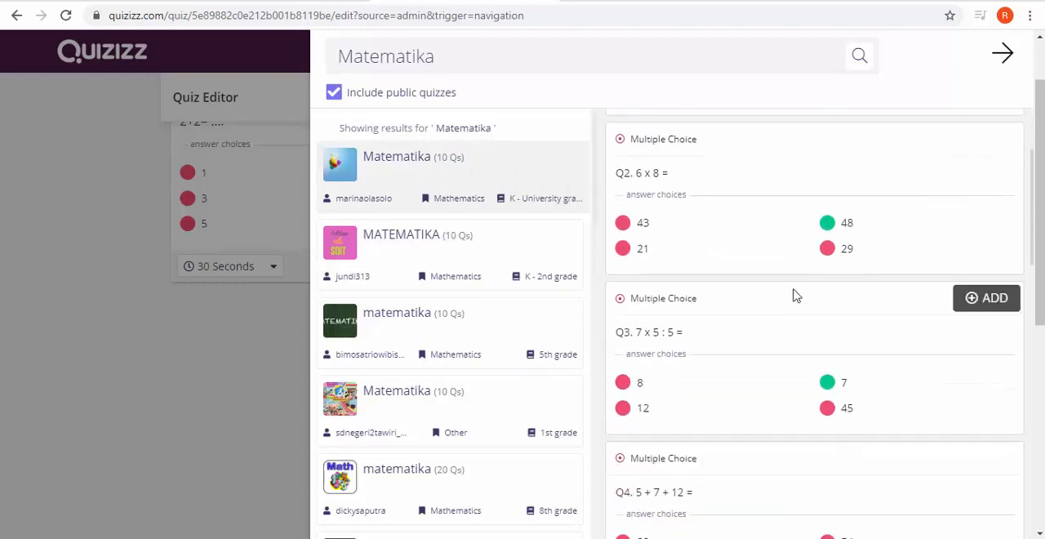
scroll(793, 294, down, 2)
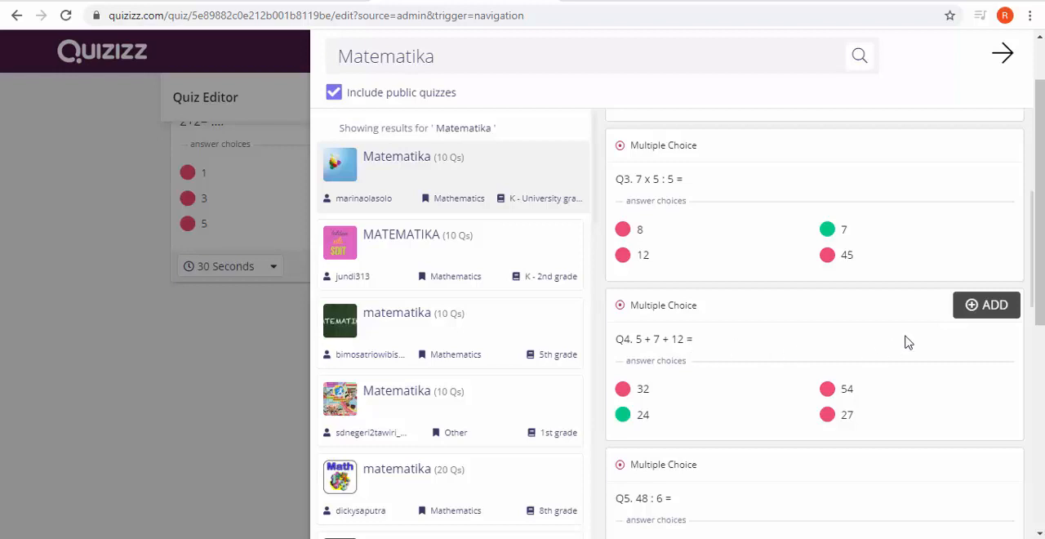
click(982, 307)
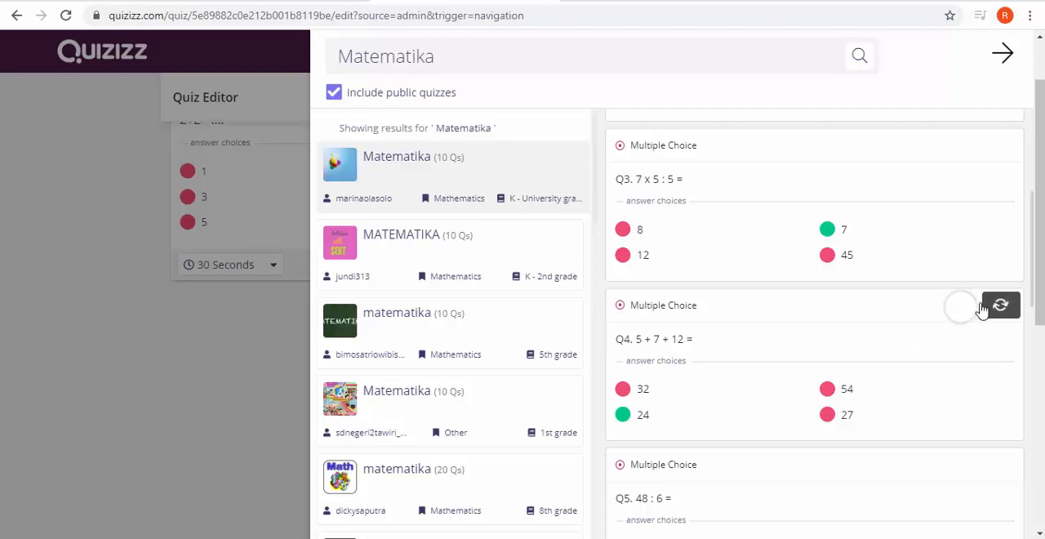
click(1003, 57)
scroll(580, 358, up, 2)
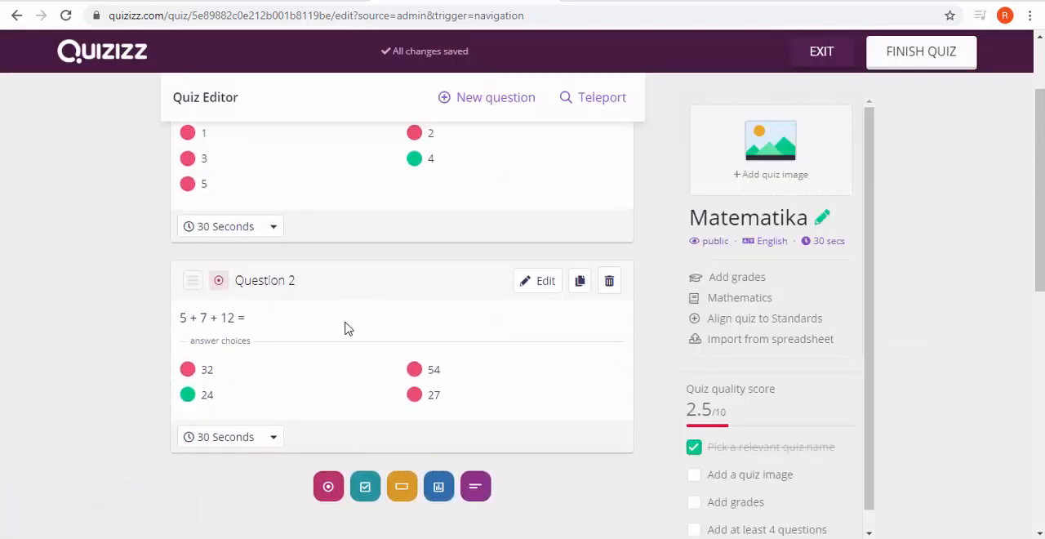
scroll(310, 298, up, 2)
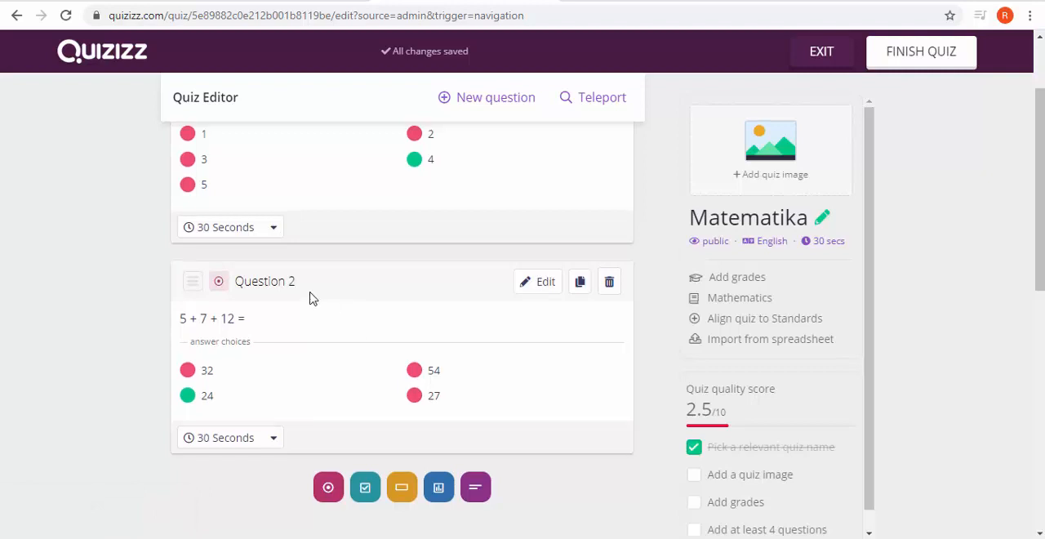
scroll(310, 298, down, 3)
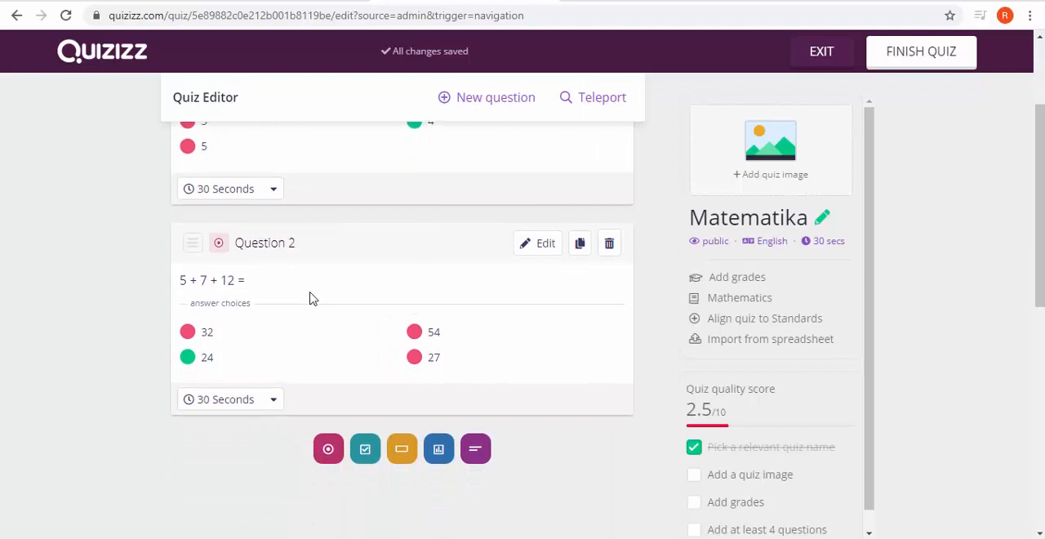
Step: Toggle the quiz's visibility to private and back to public, and open its language settings, cancelling without changes
scroll(310, 298, down, 1)
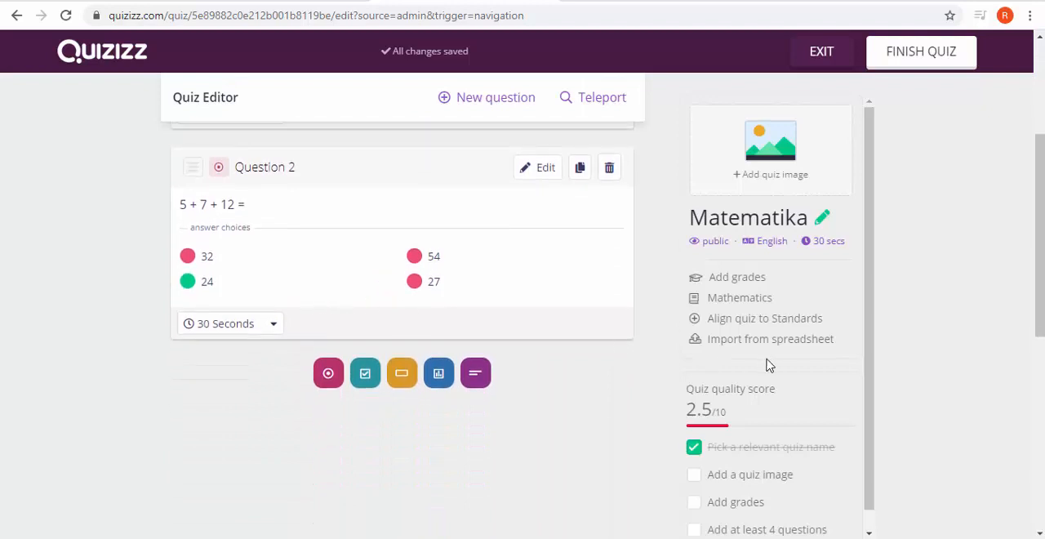
scroll(798, 307, down, 1)
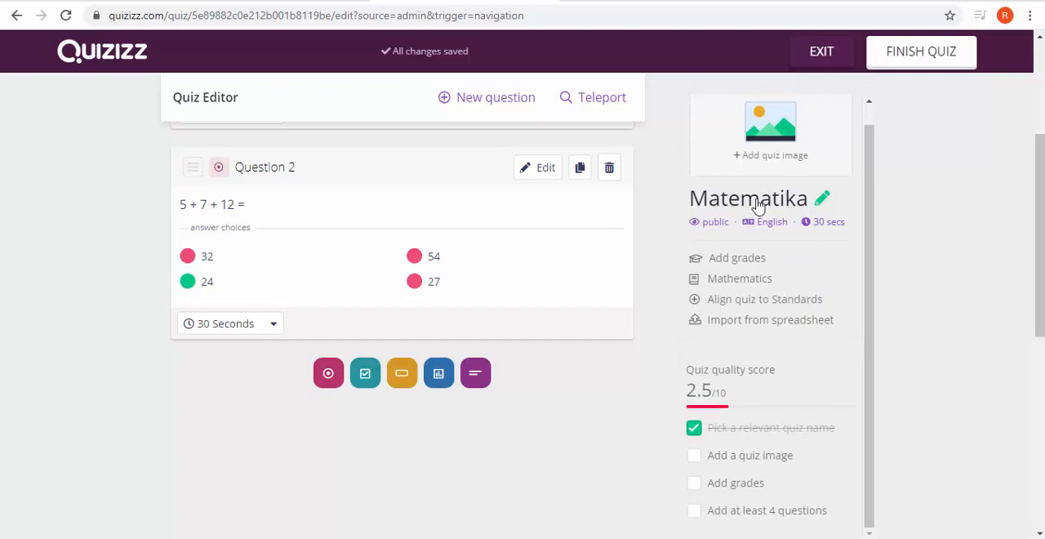
click(712, 223)
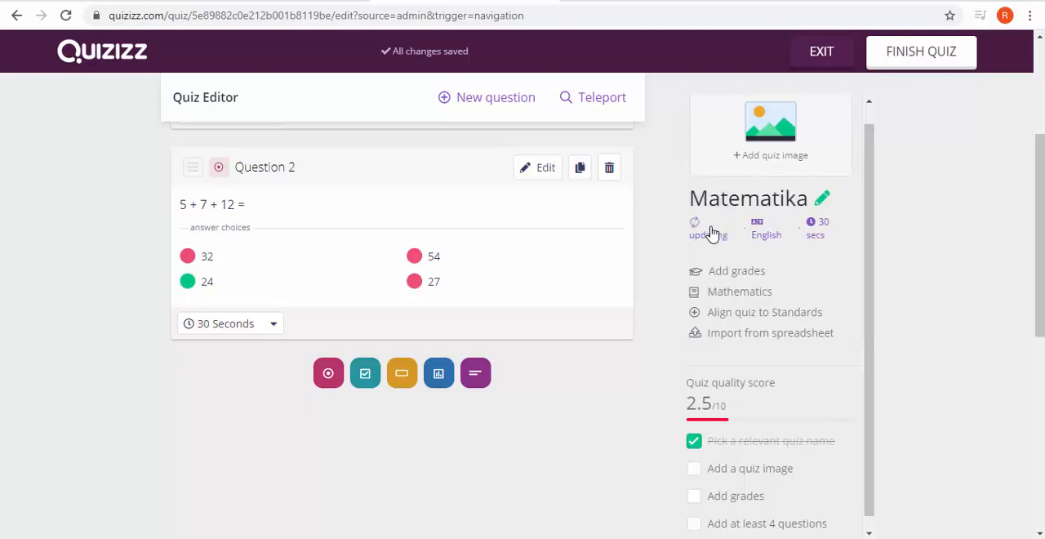
click(711, 229)
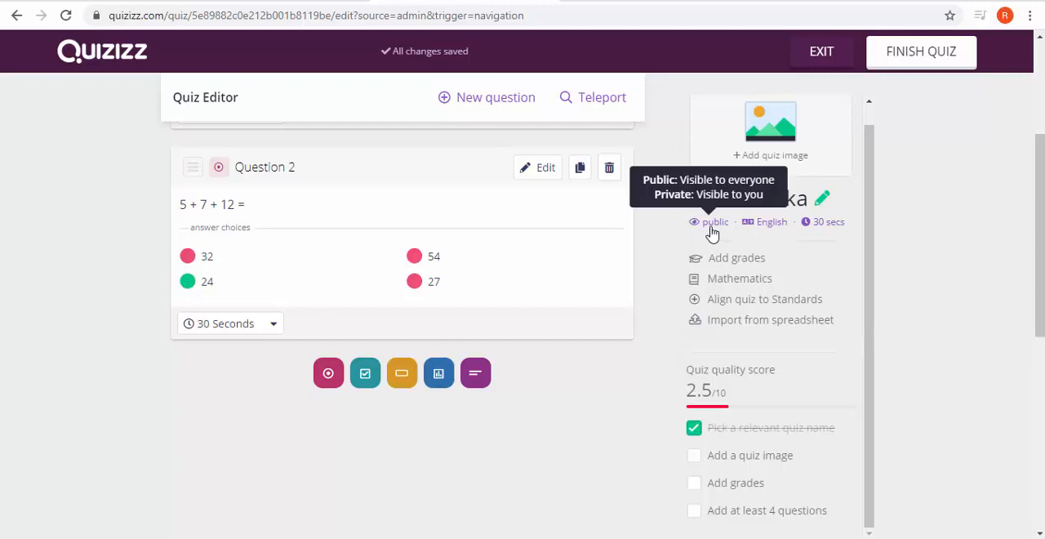
click(760, 226)
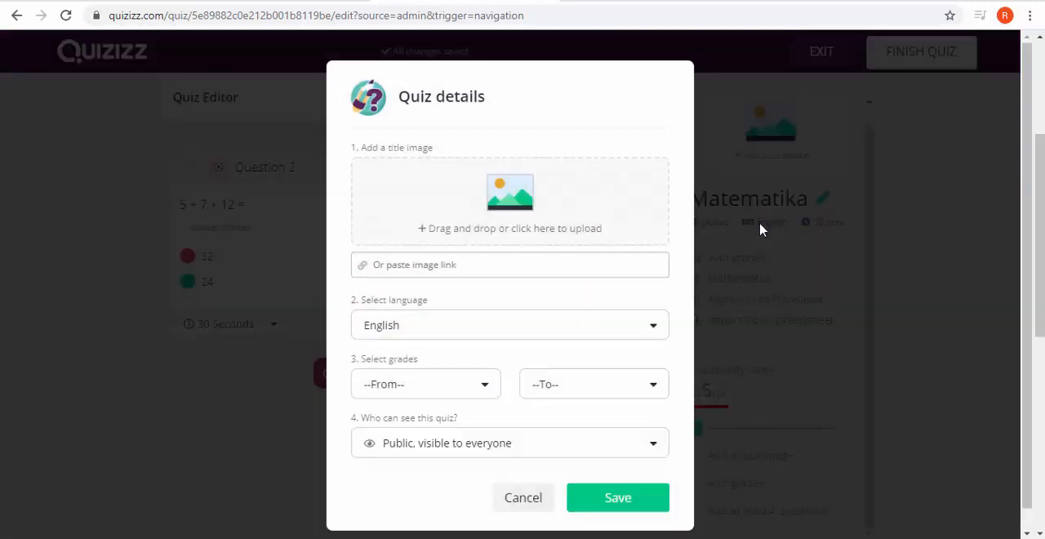
click(533, 498)
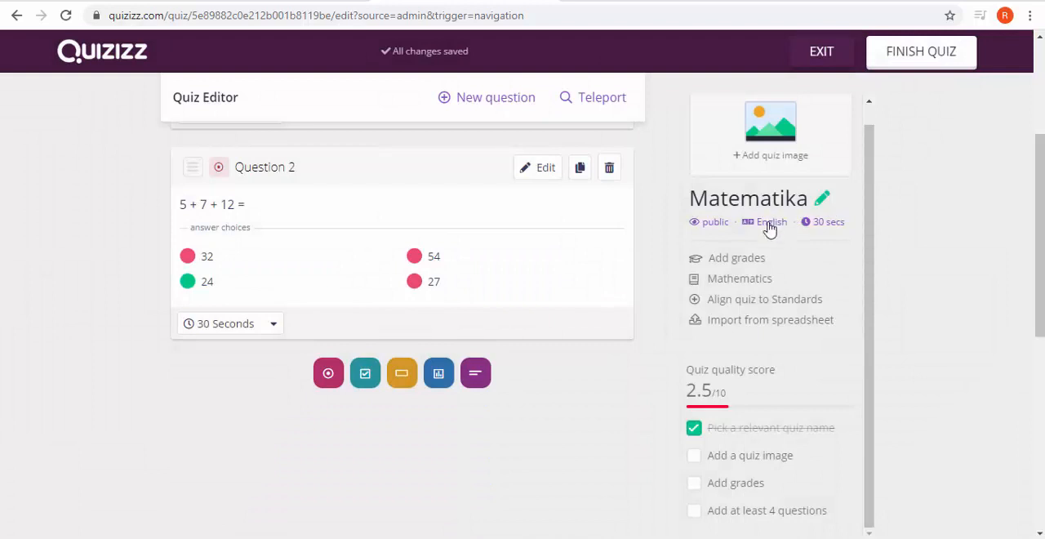
Step: Set the default time for all questions to 60 seconds and check the time limit on both questions
click(821, 234)
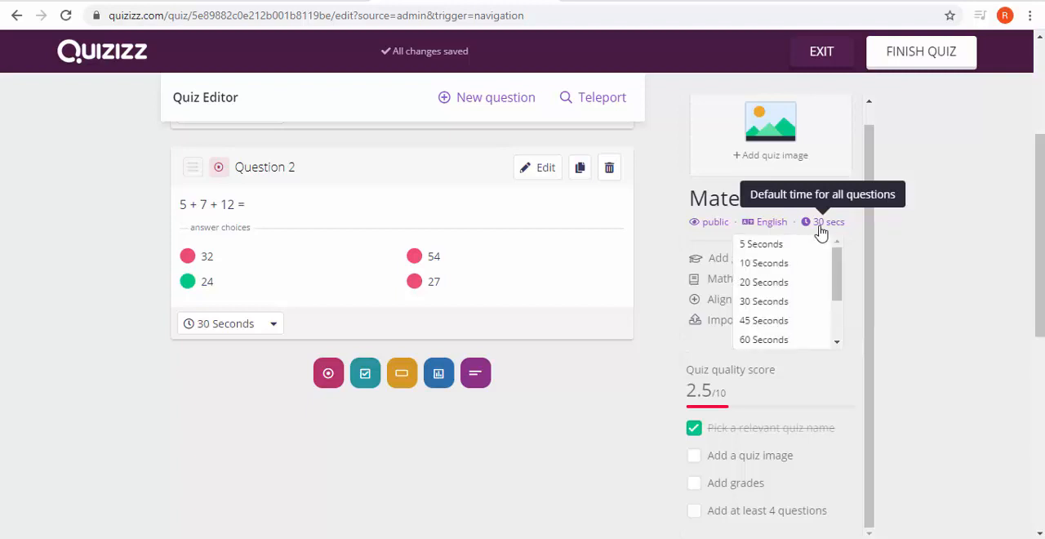
scroll(816, 287, down, 2)
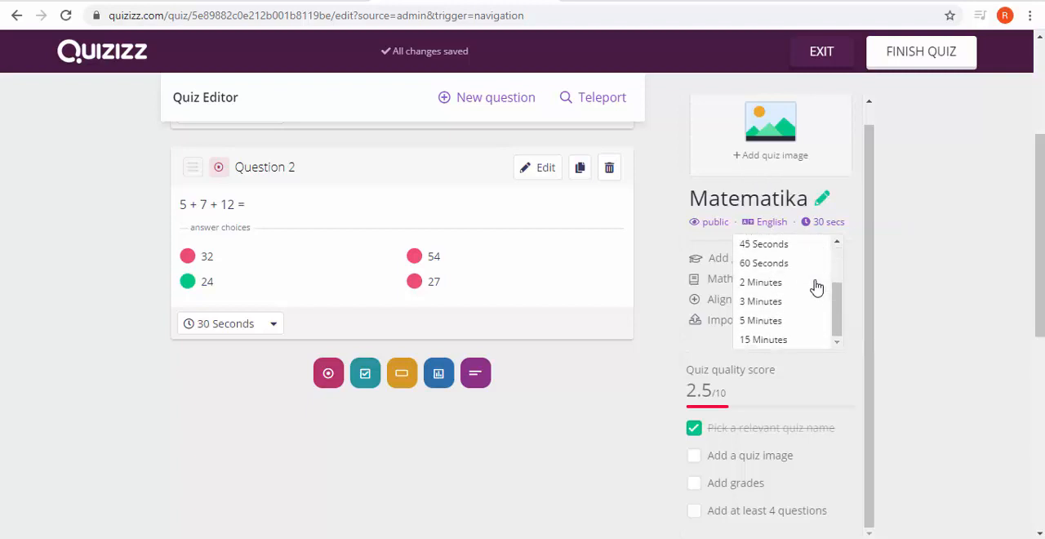
click(800, 270)
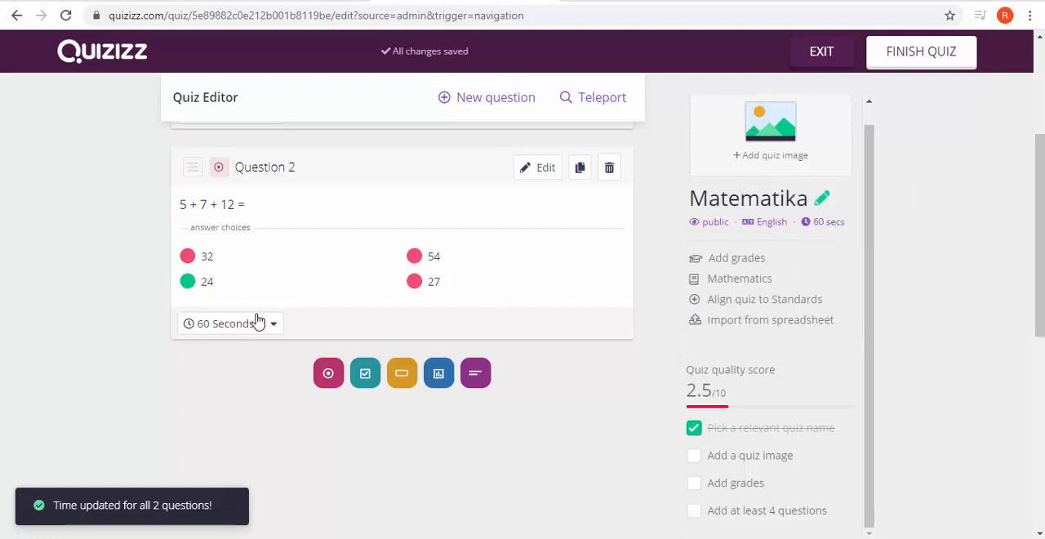
scroll(256, 319, up, 1)
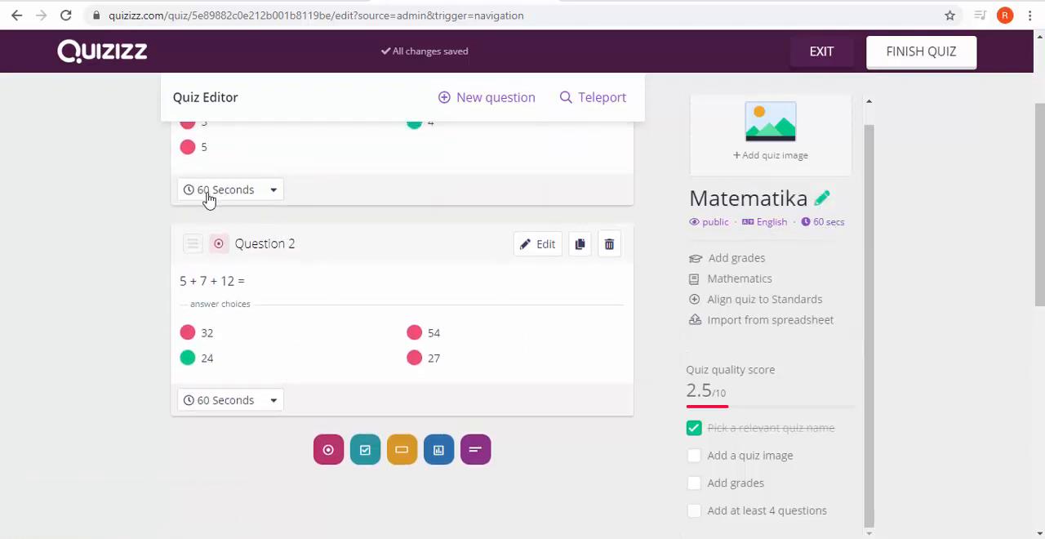
scroll(355, 240, up, 2)
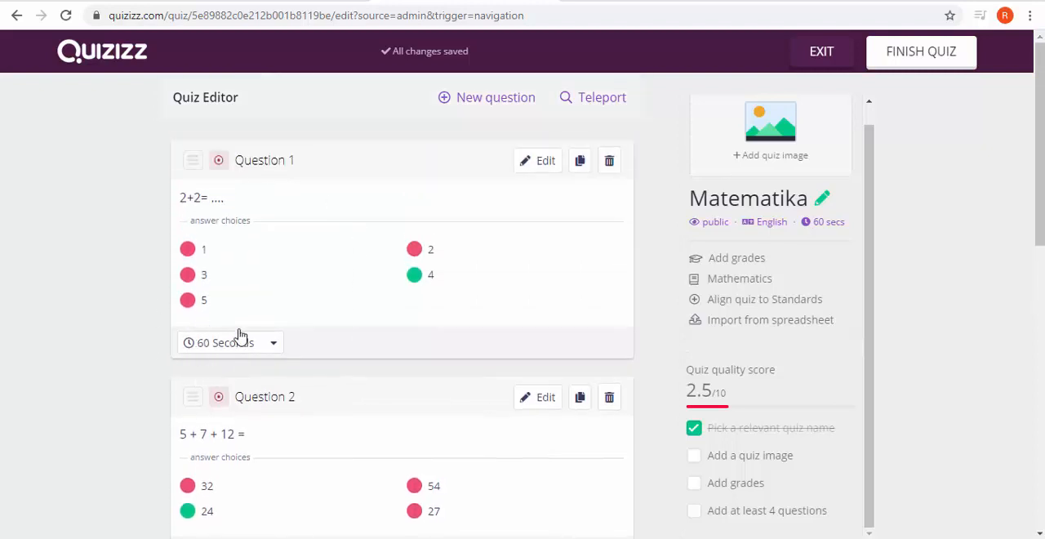
scroll(264, 330, down, 1)
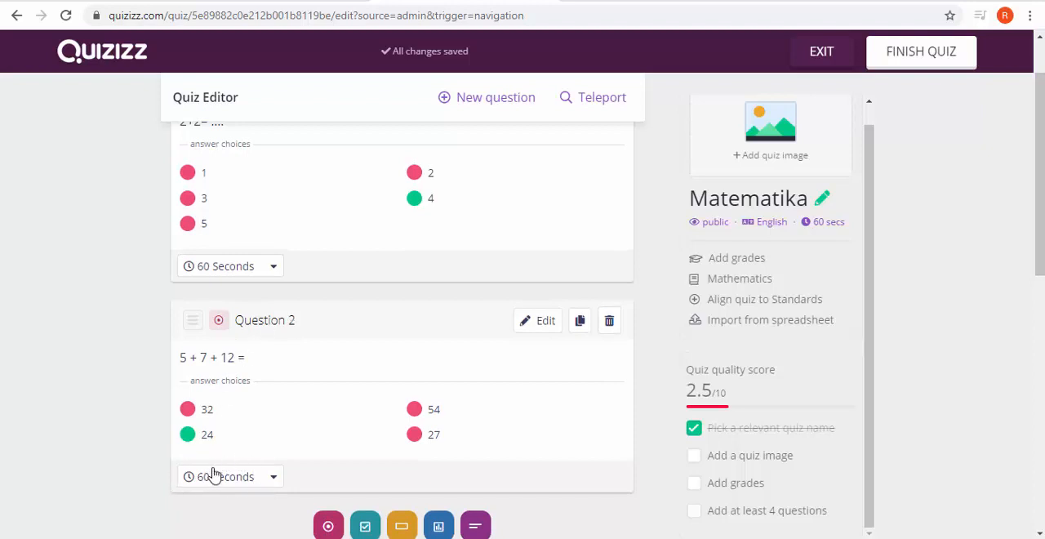
scroll(777, 360, down, 1)
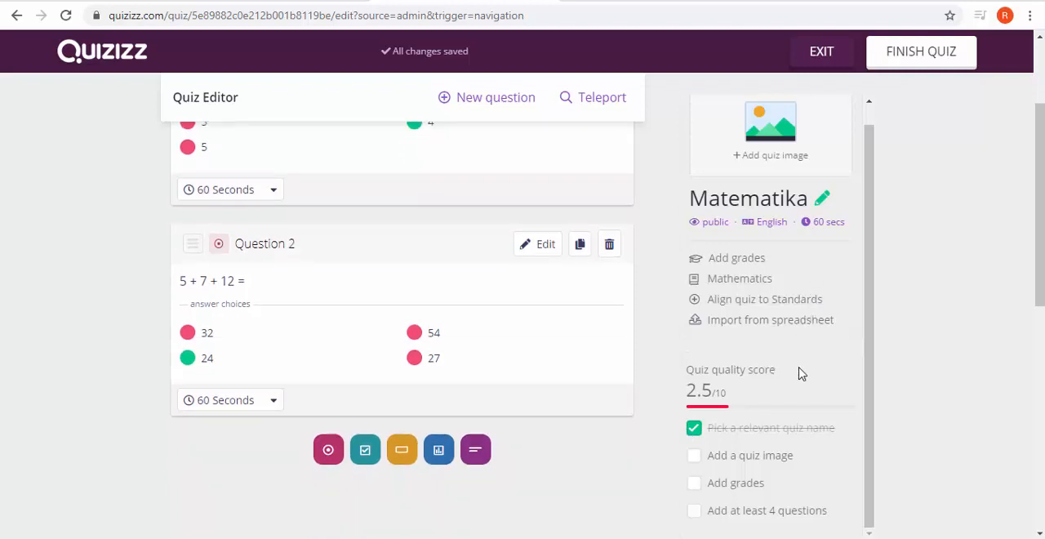
Step: Open the quiz details from the quiz image and view the title image upload, cancelling the file selection
scroll(799, 376, down, 1)
scroll(754, 478, down, 1)
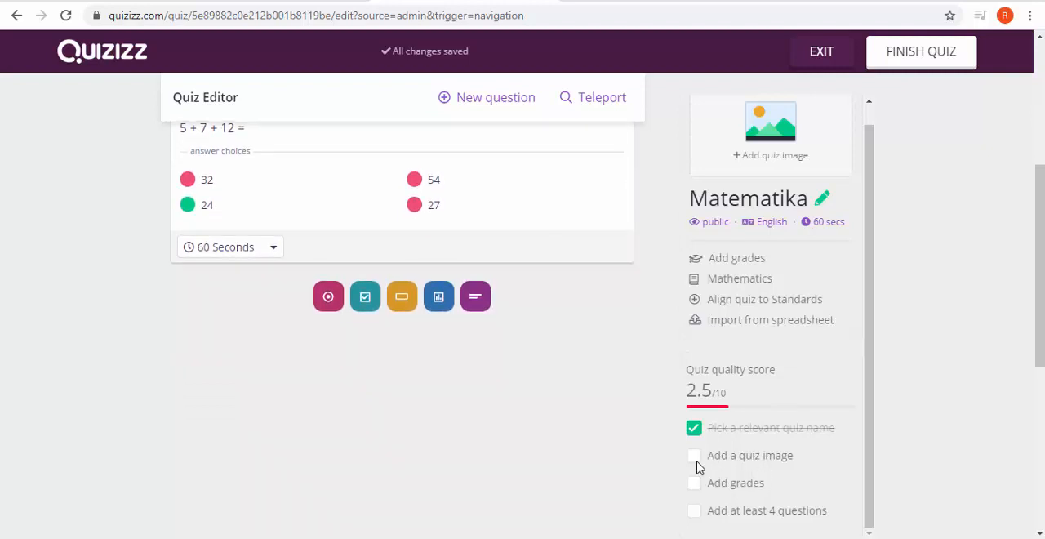
click(776, 157)
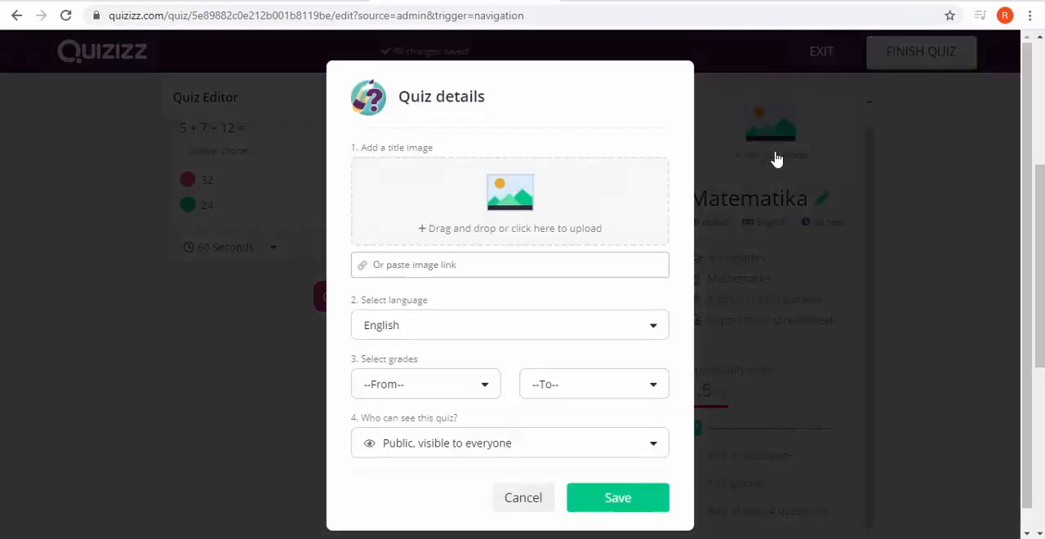
click(518, 223)
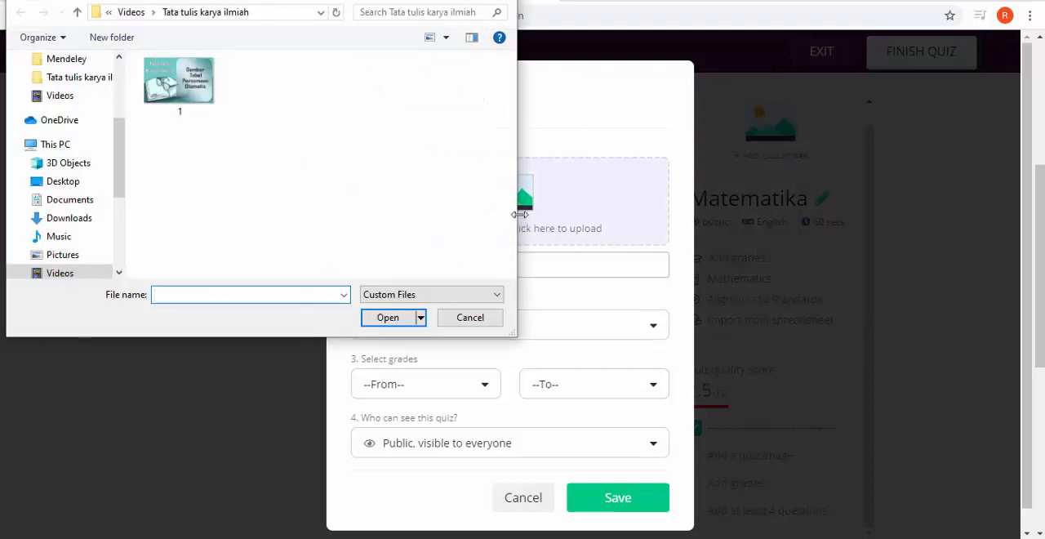
click(501, 0)
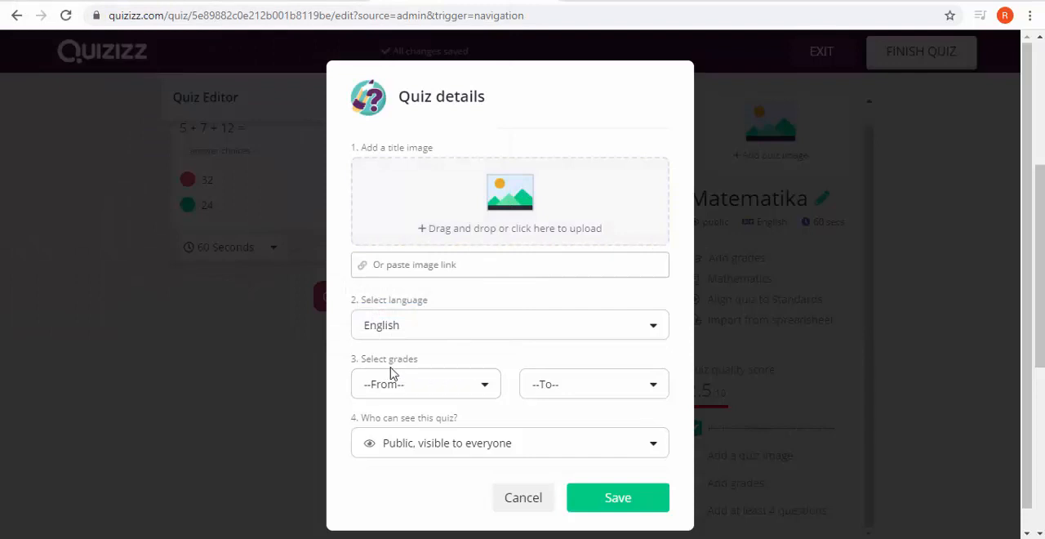
Step: Set the quiz's grade range to 6th through 6th, leave the visibility public, and save the quiz details
click(484, 385)
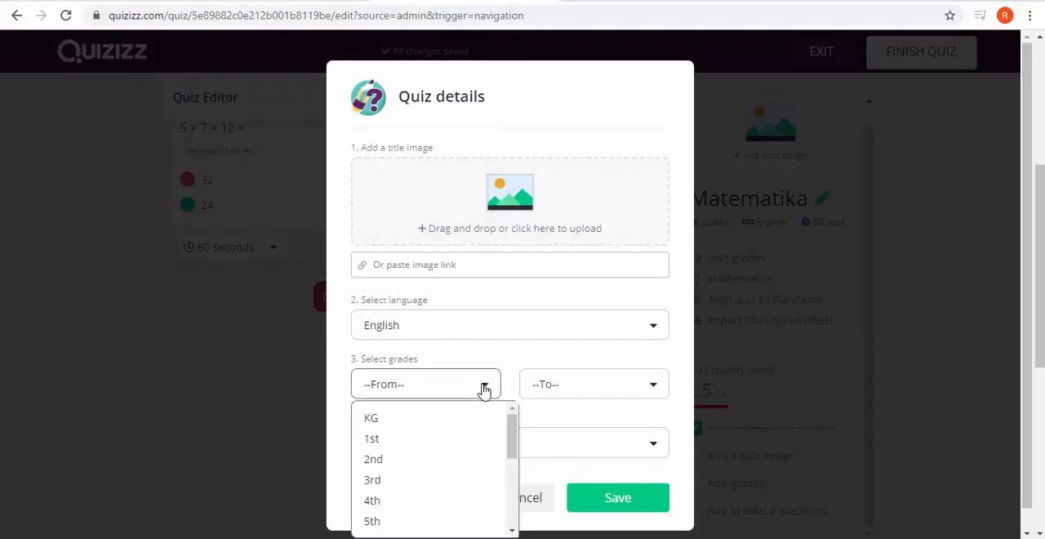
scroll(485, 456, down, 3)
scroll(485, 456, up, 3)
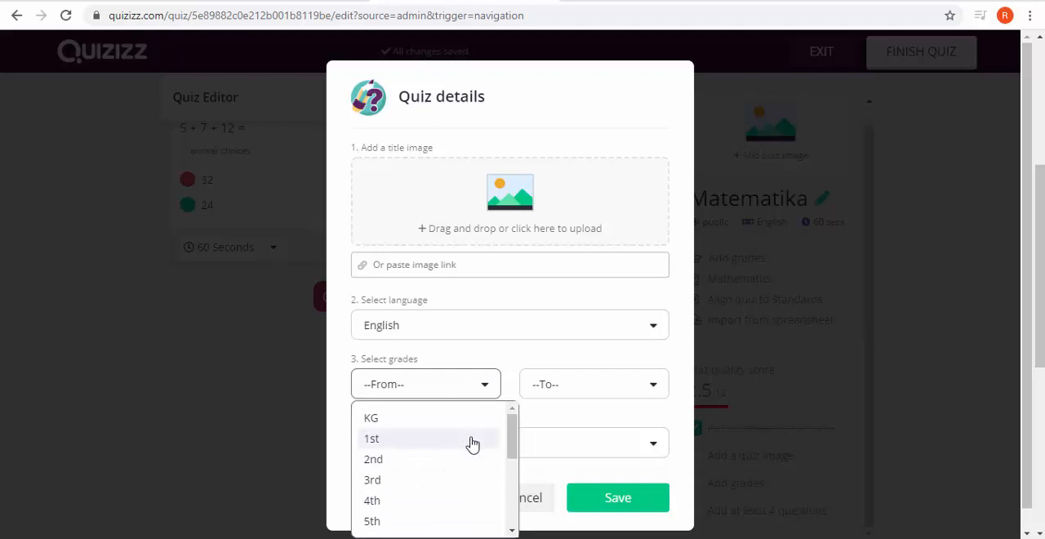
scroll(472, 444, down, 1)
click(450, 465)
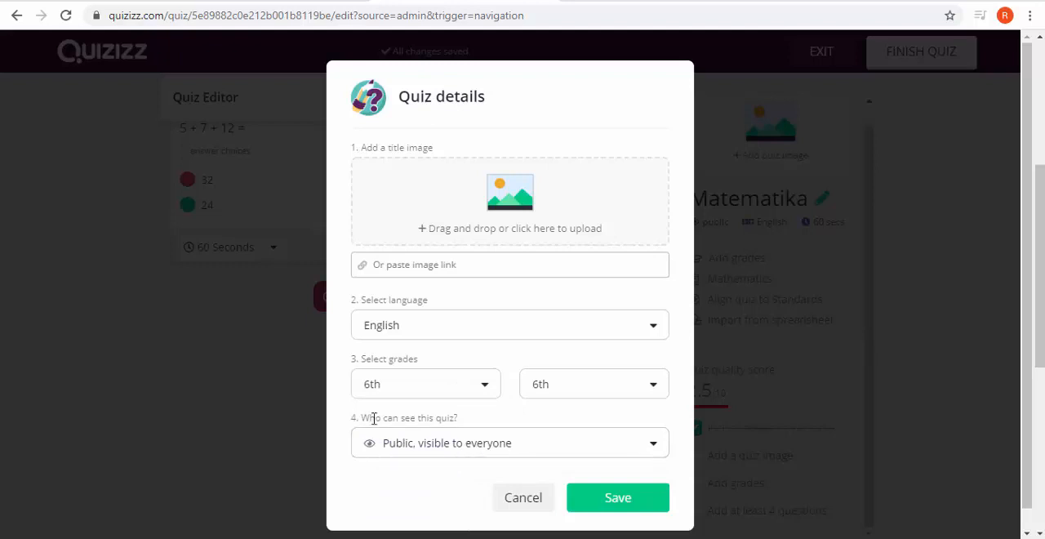
click(512, 456)
click(437, 480)
click(606, 500)
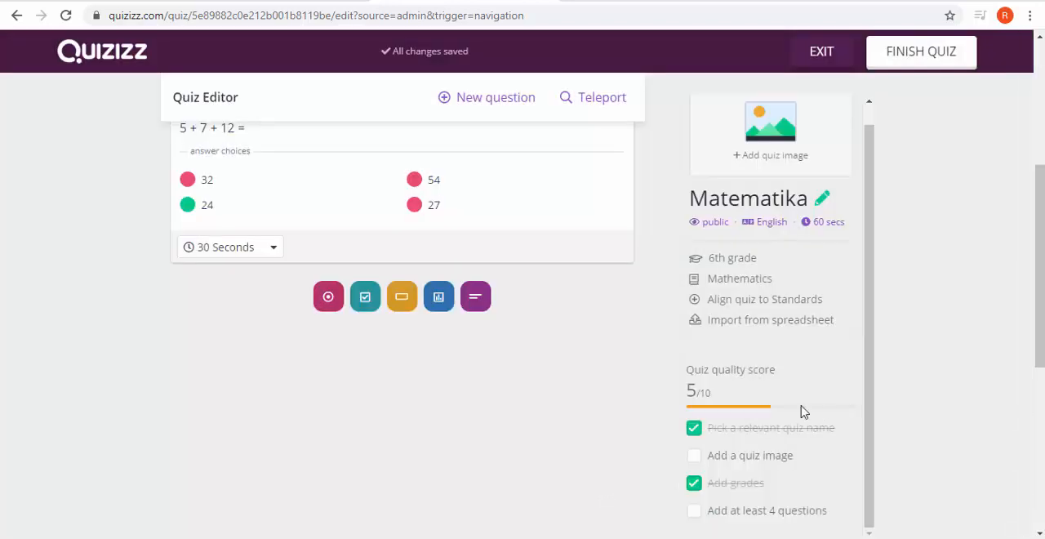
Step: Finish and publish the Matematika quiz, dismissing the offer to share it with an instructor
scroll(791, 405, down, 2)
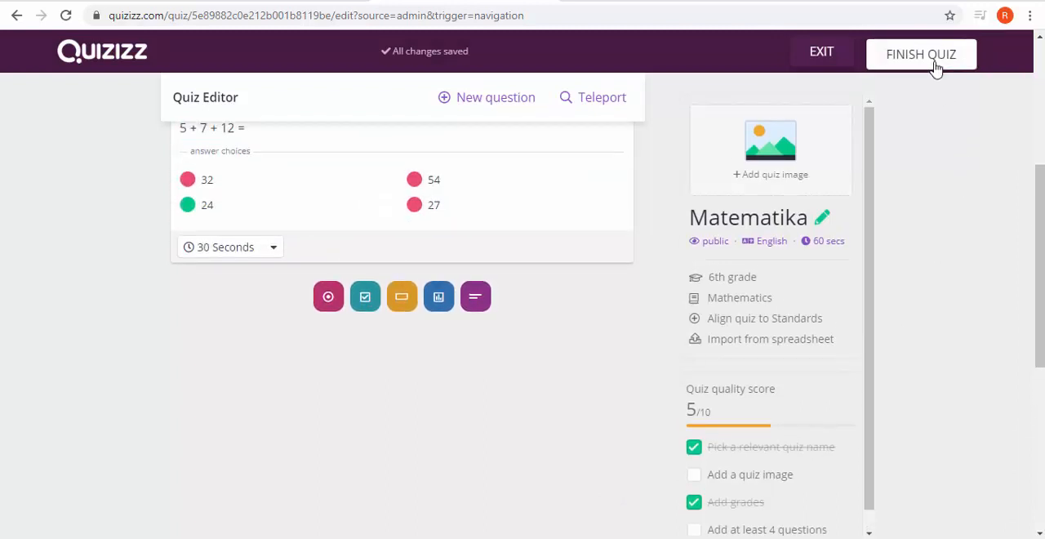
click(936, 67)
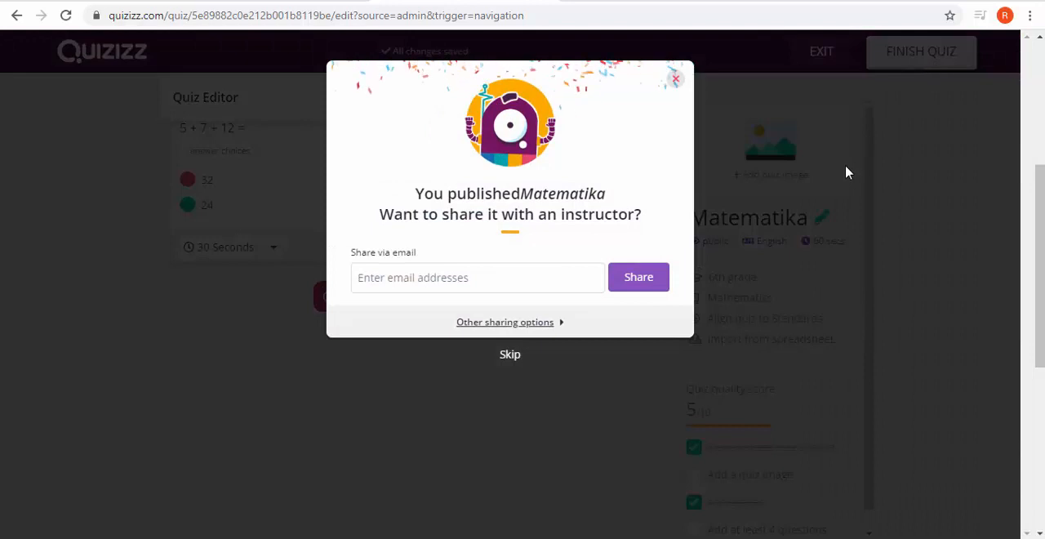
click(676, 80)
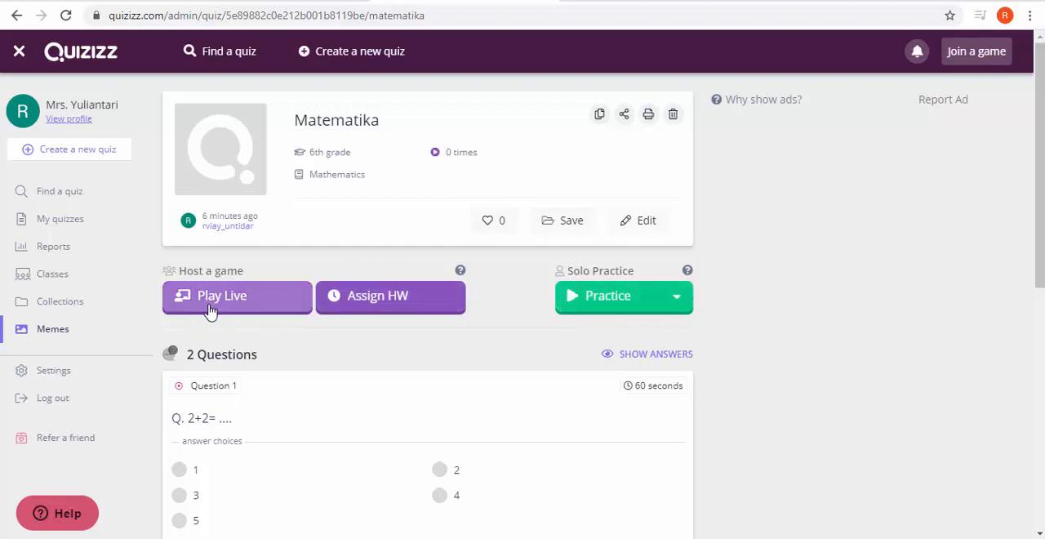
Step: Start assigning the quiz as homework and choose Apr 6th as the deadline date, checking today's date in the system calendar
scroll(280, 333, down, 1)
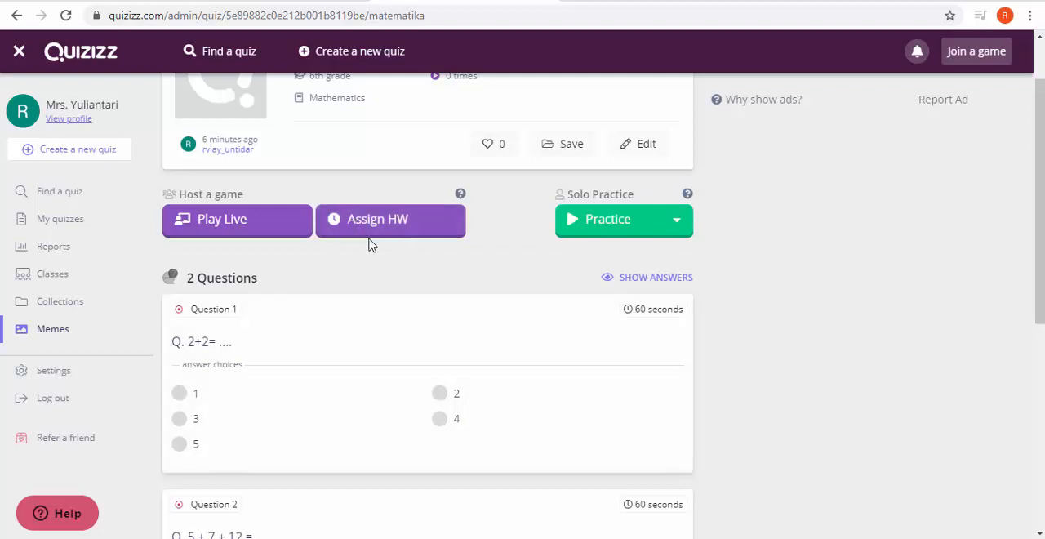
click(378, 234)
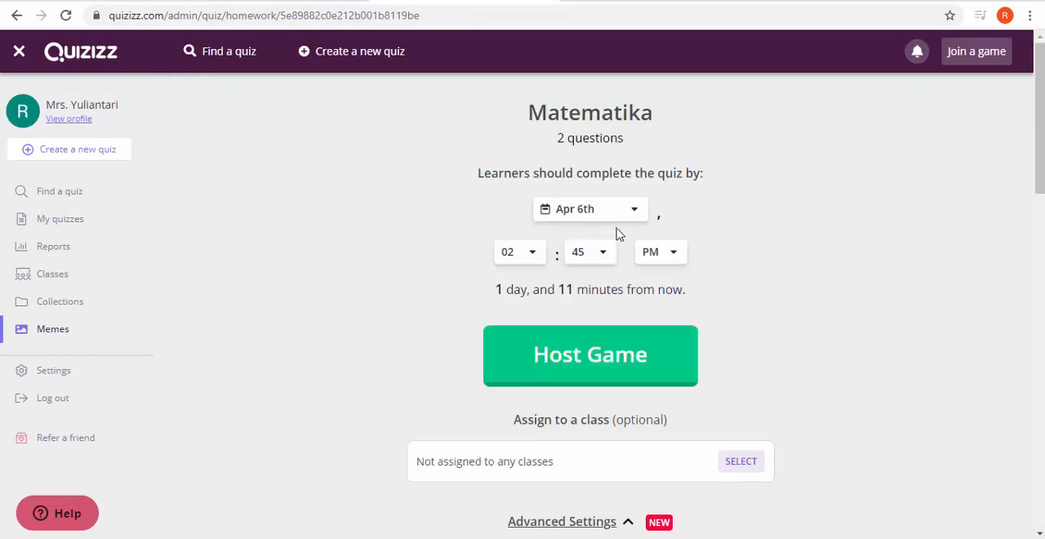
click(637, 210)
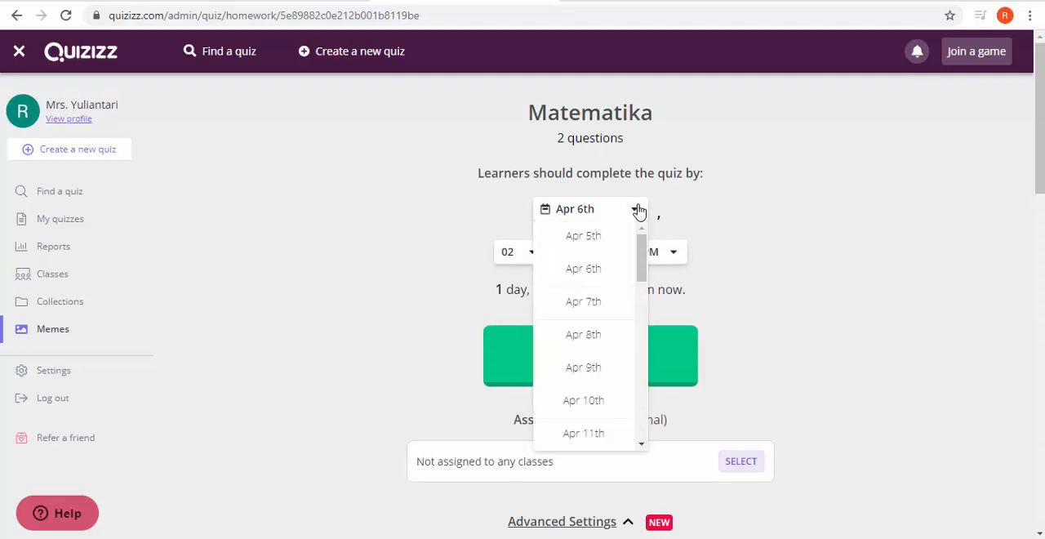
click(637, 210)
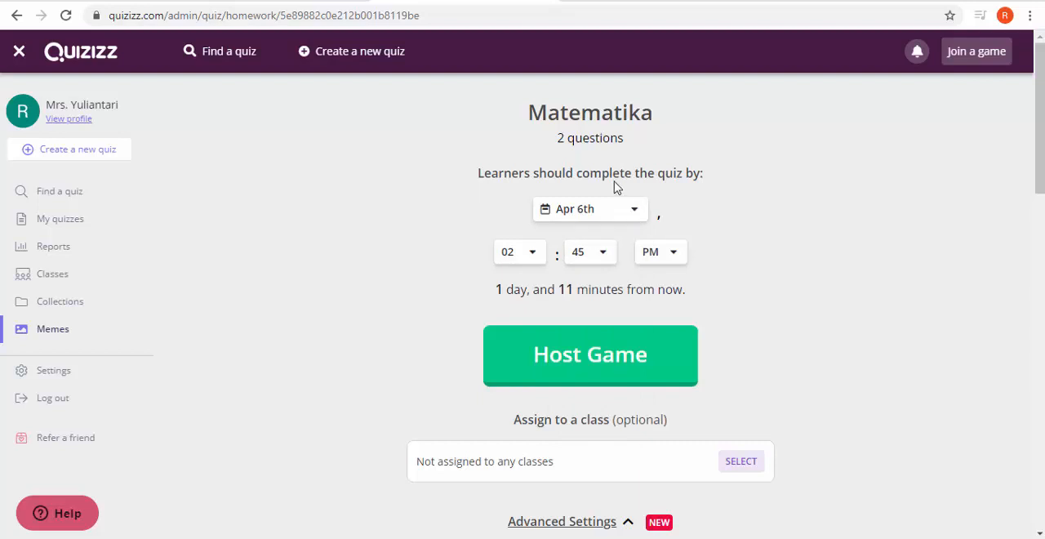
click(643, 216)
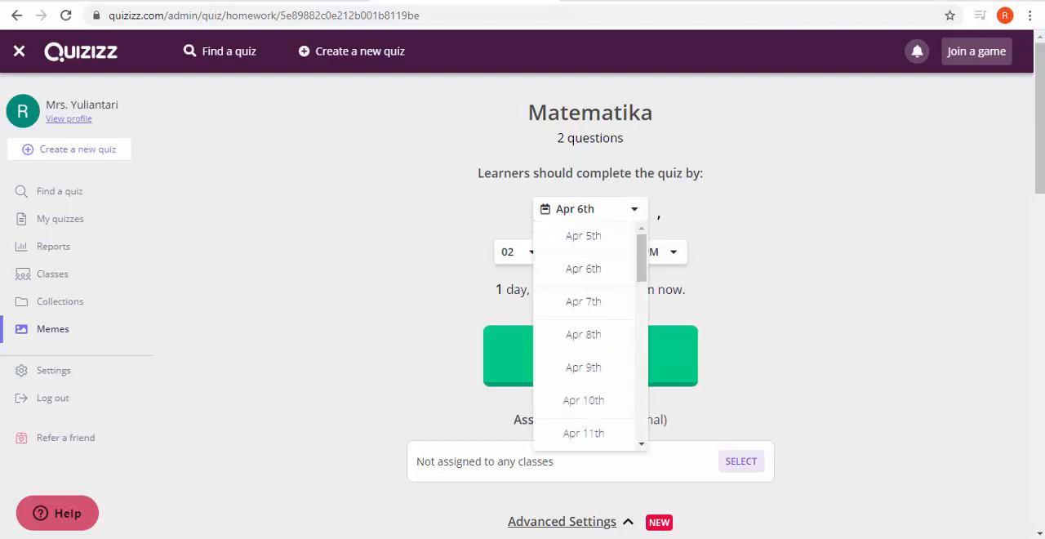
click(992, 537)
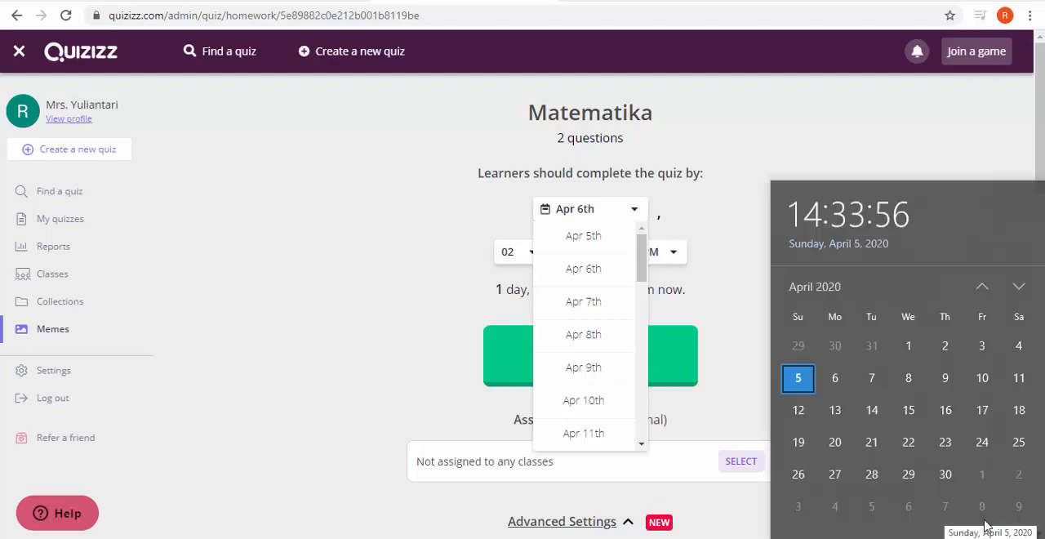
click(592, 272)
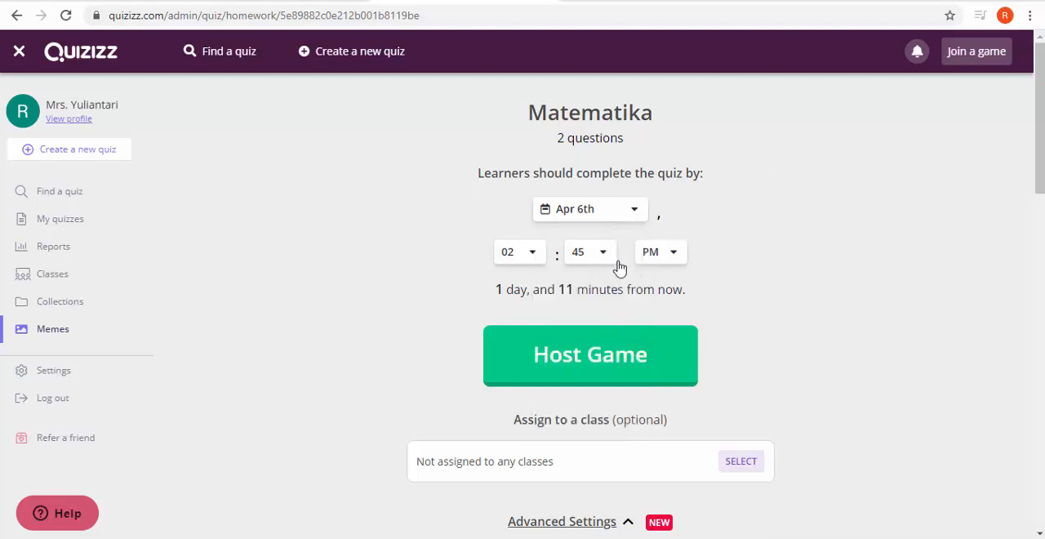
Step: Set the homework deadline time to 12:00 PM
click(531, 256)
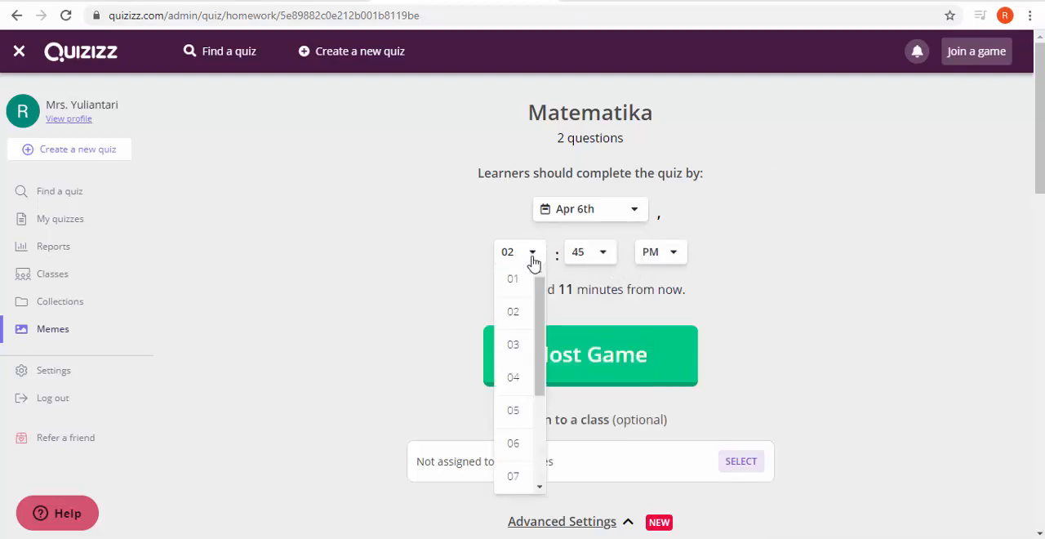
scroll(528, 365, down, 3)
click(515, 486)
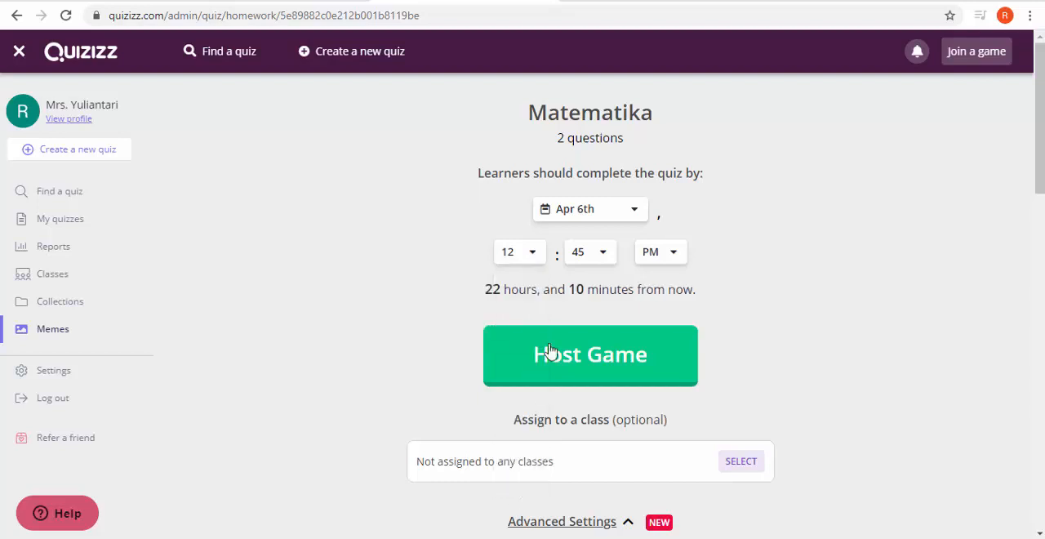
click(604, 254)
click(600, 277)
scroll(856, 271, down, 1)
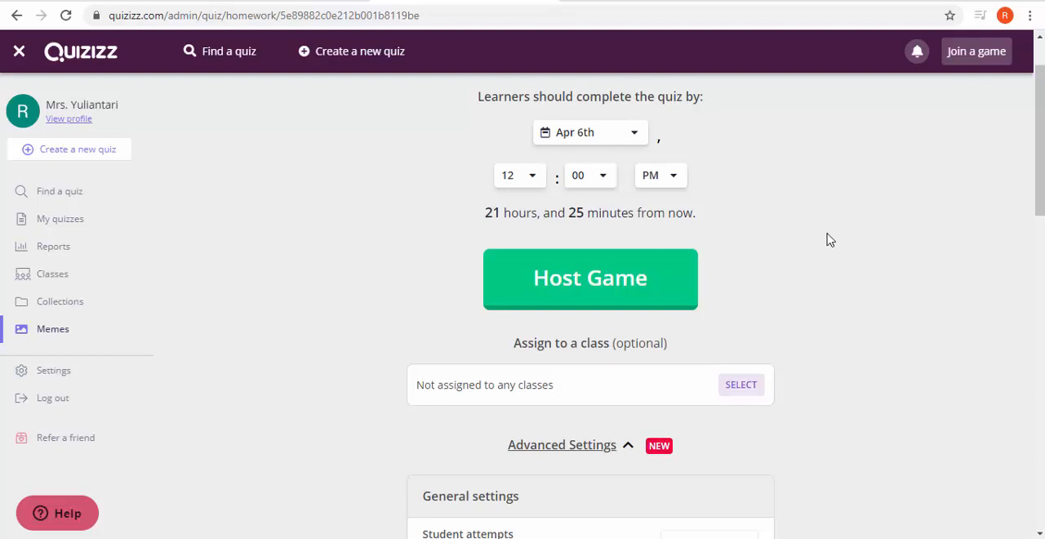
Step: Set the number of student attempts for the homework quiz to Unlimited in the general settings
scroll(828, 238, down, 4)
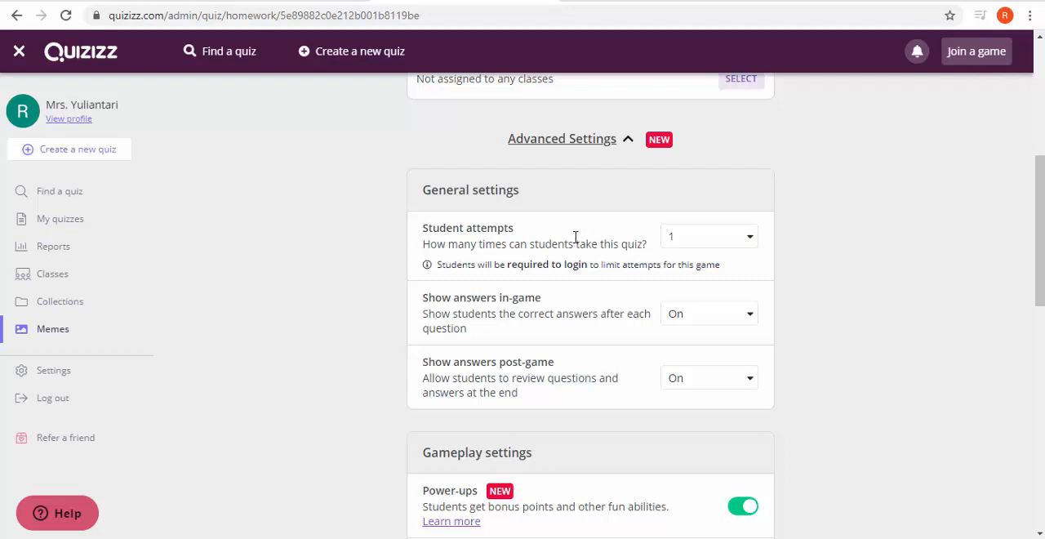
click(752, 244)
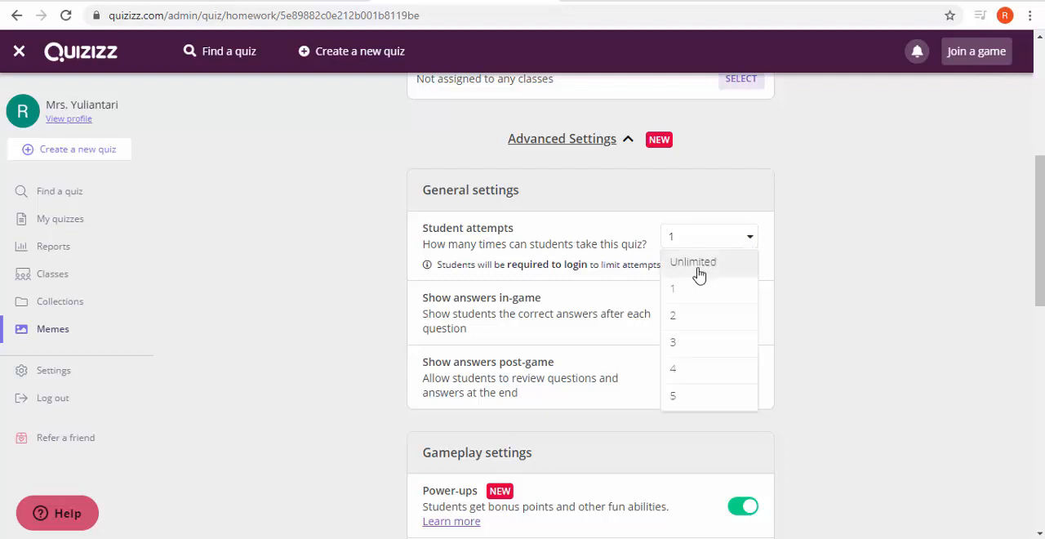
click(699, 275)
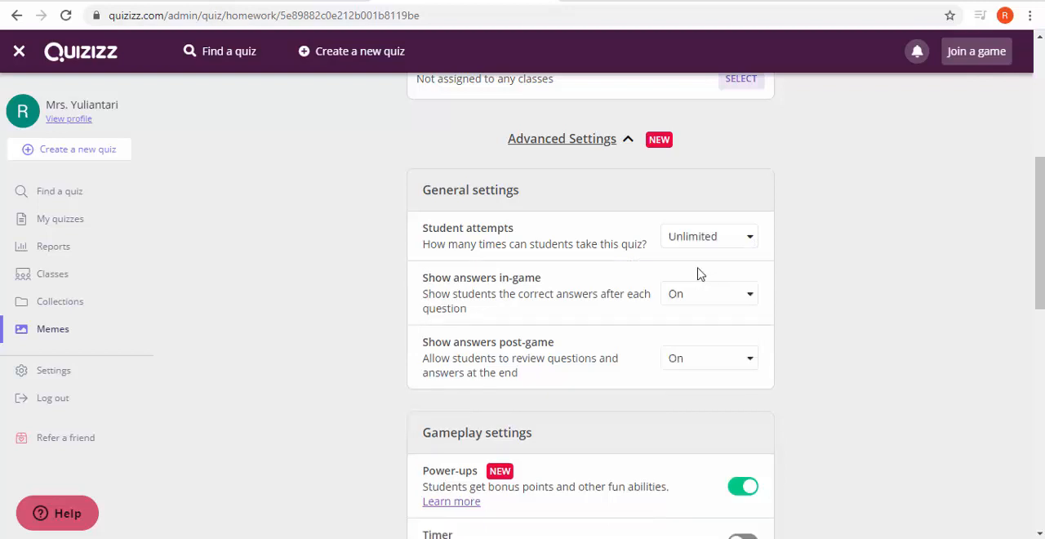
Step: Limit the student attempts to 1 to try that option, and return the setting to Unlimited
click(727, 241)
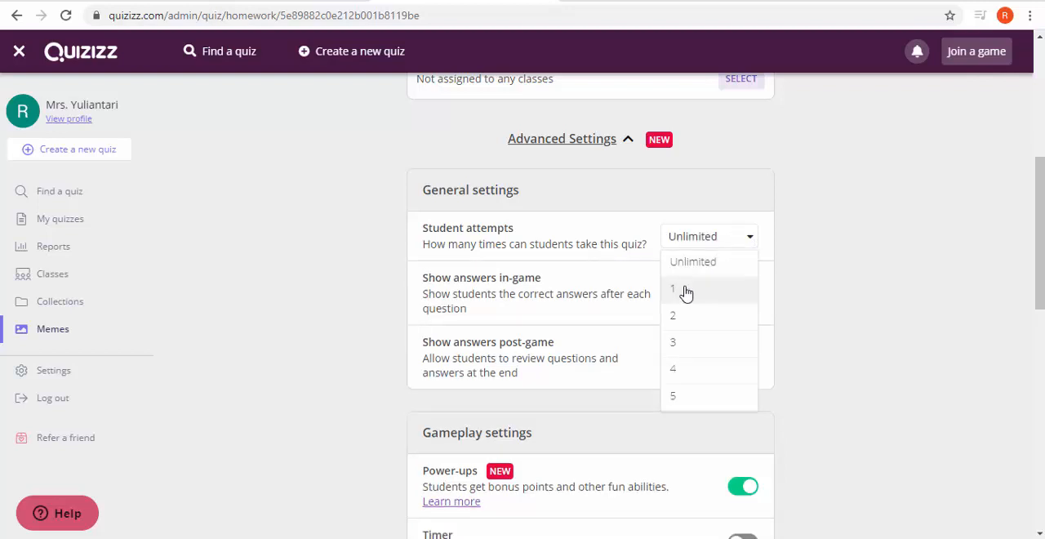
click(686, 290)
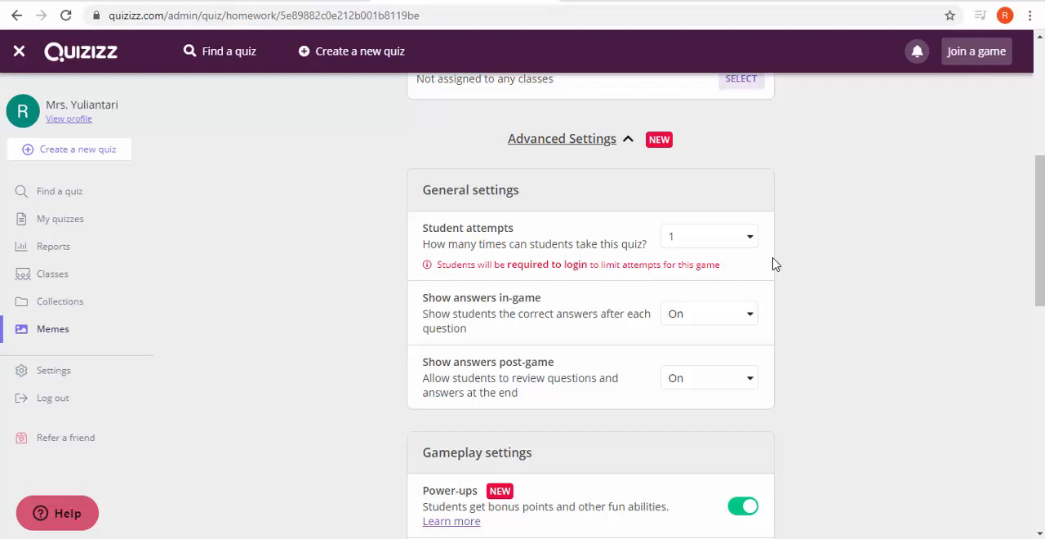
click(751, 245)
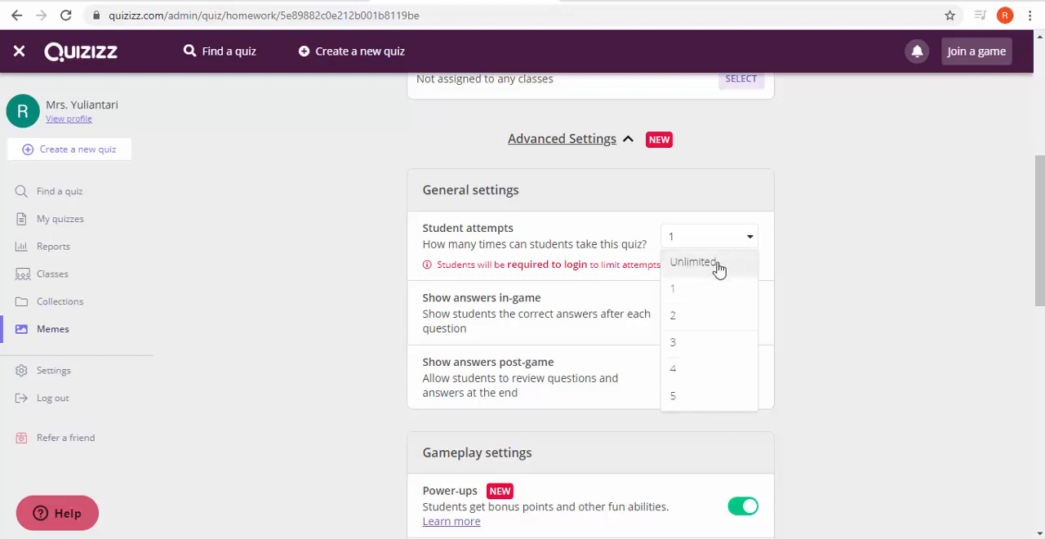
click(719, 264)
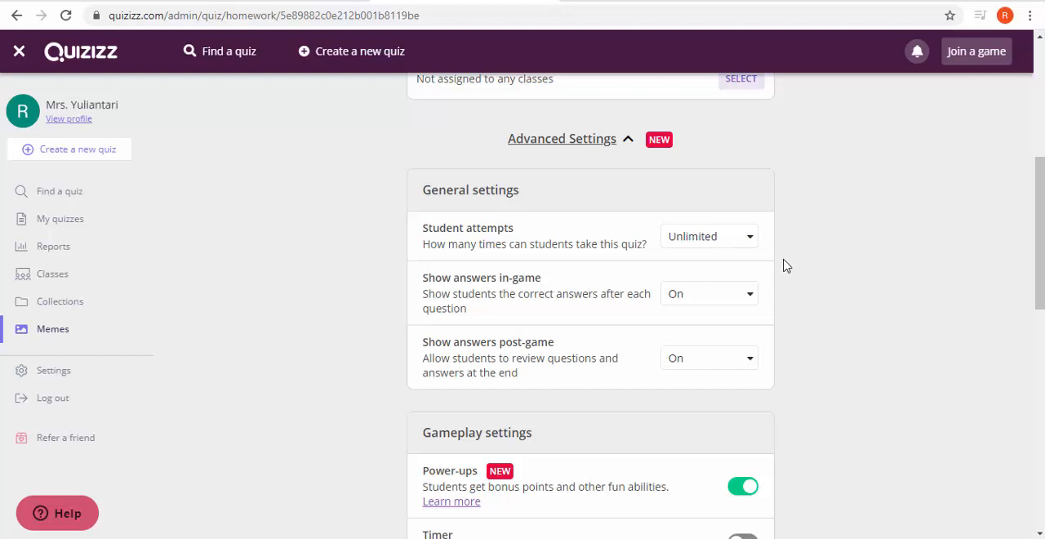
Step: Host the Matematika homework game and look over its page for inviting participants
scroll(782, 264, up, 3)
scroll(783, 264, up, 1)
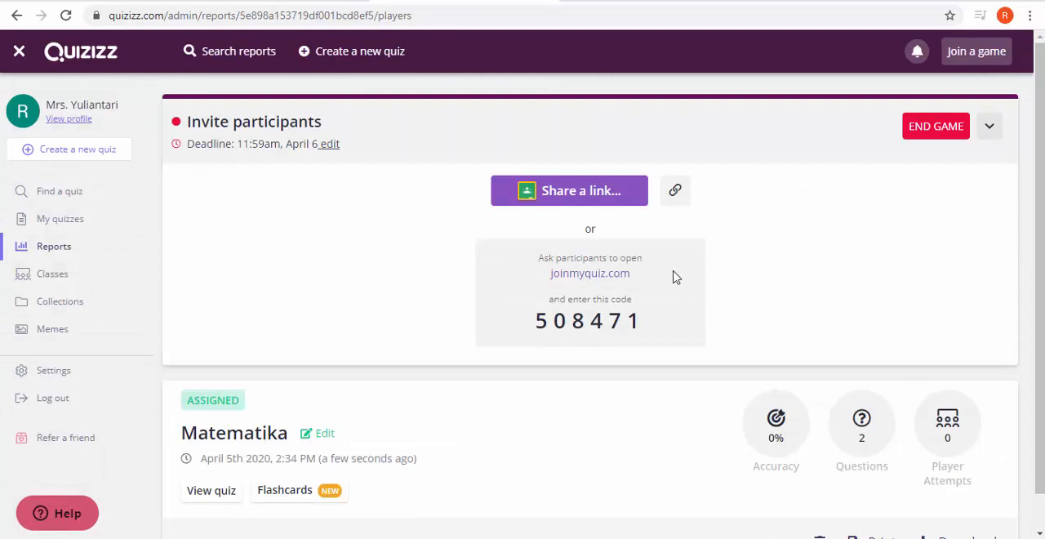
scroll(518, 317, down, 1)
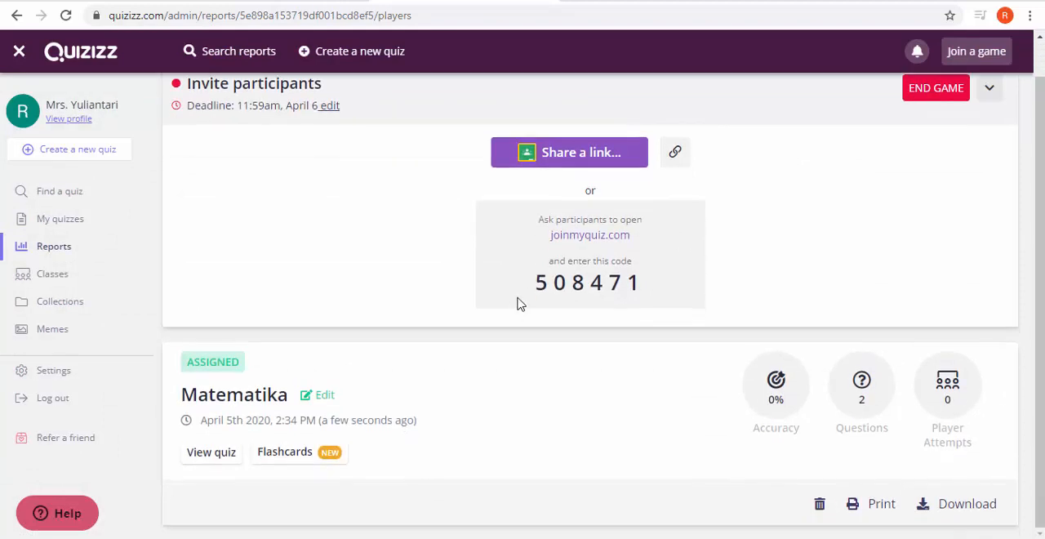